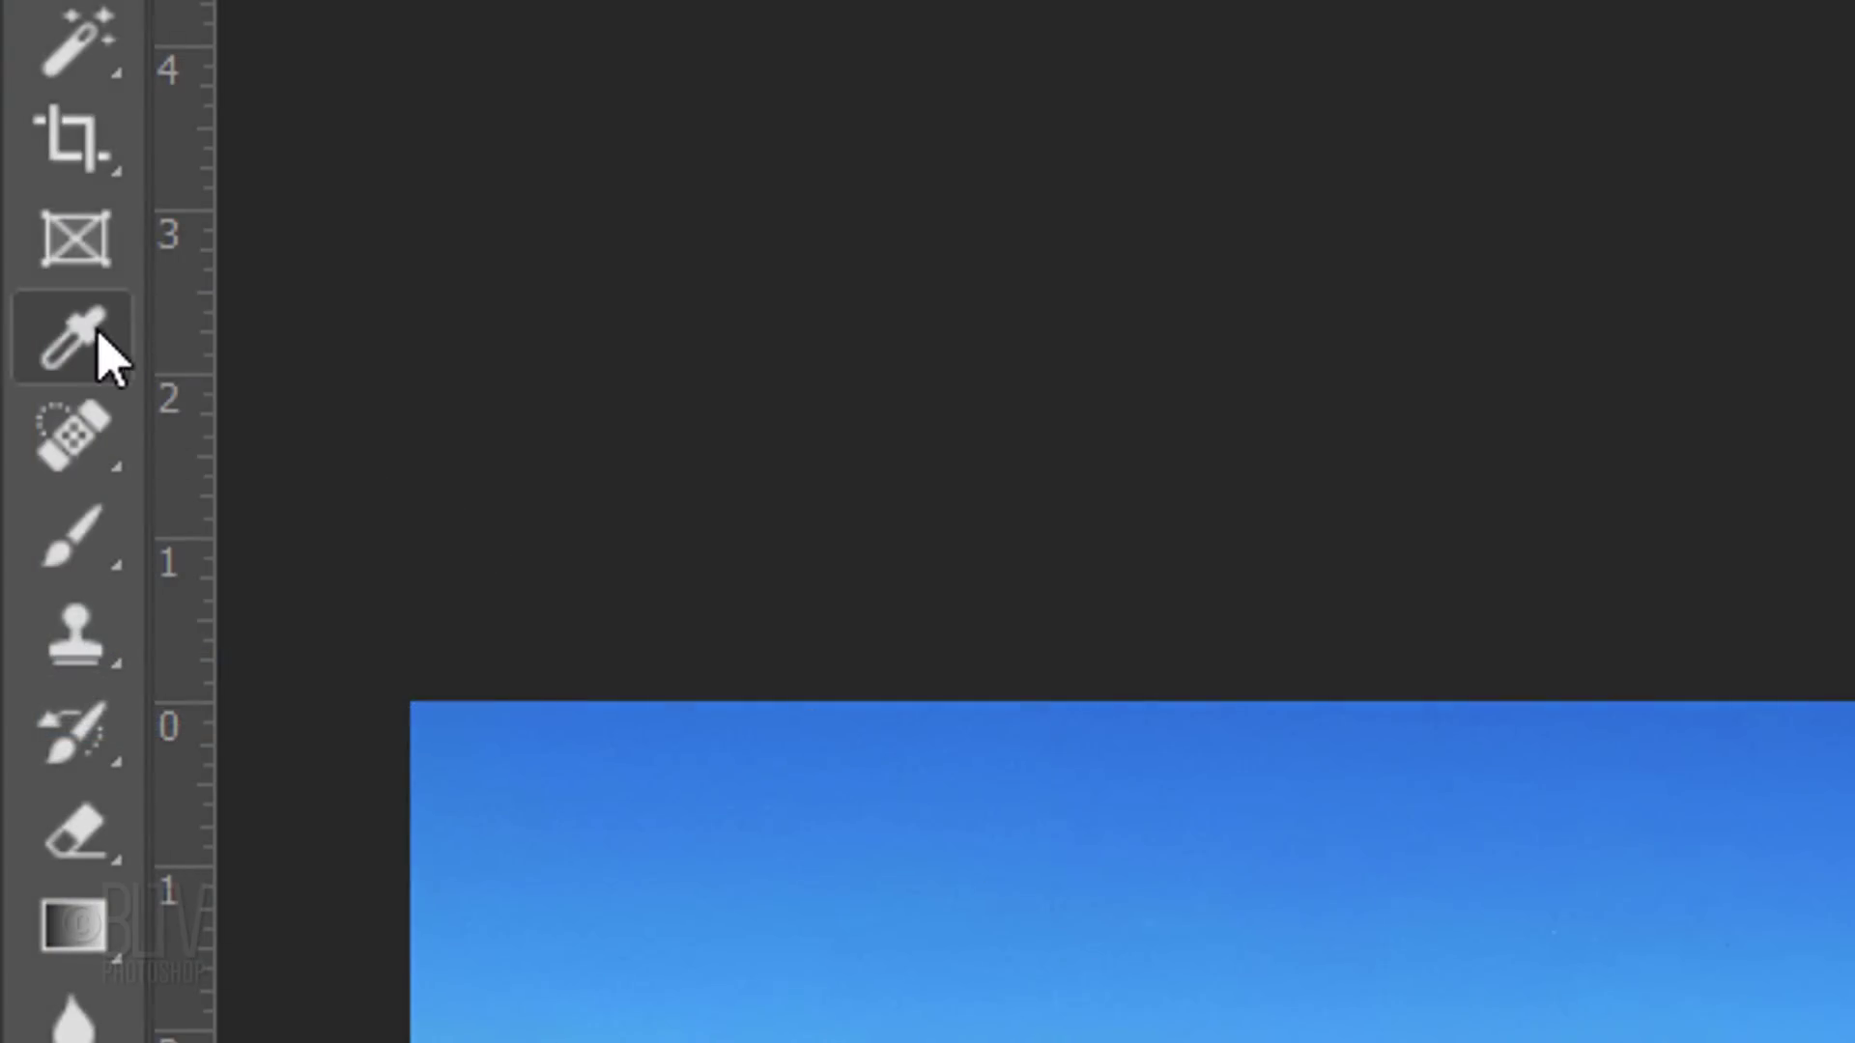
- Measure along the horizon with the Ruler tool, then straighten Layer 0 to that line
{"action": "right_click", "coordinate": [94, 333]}
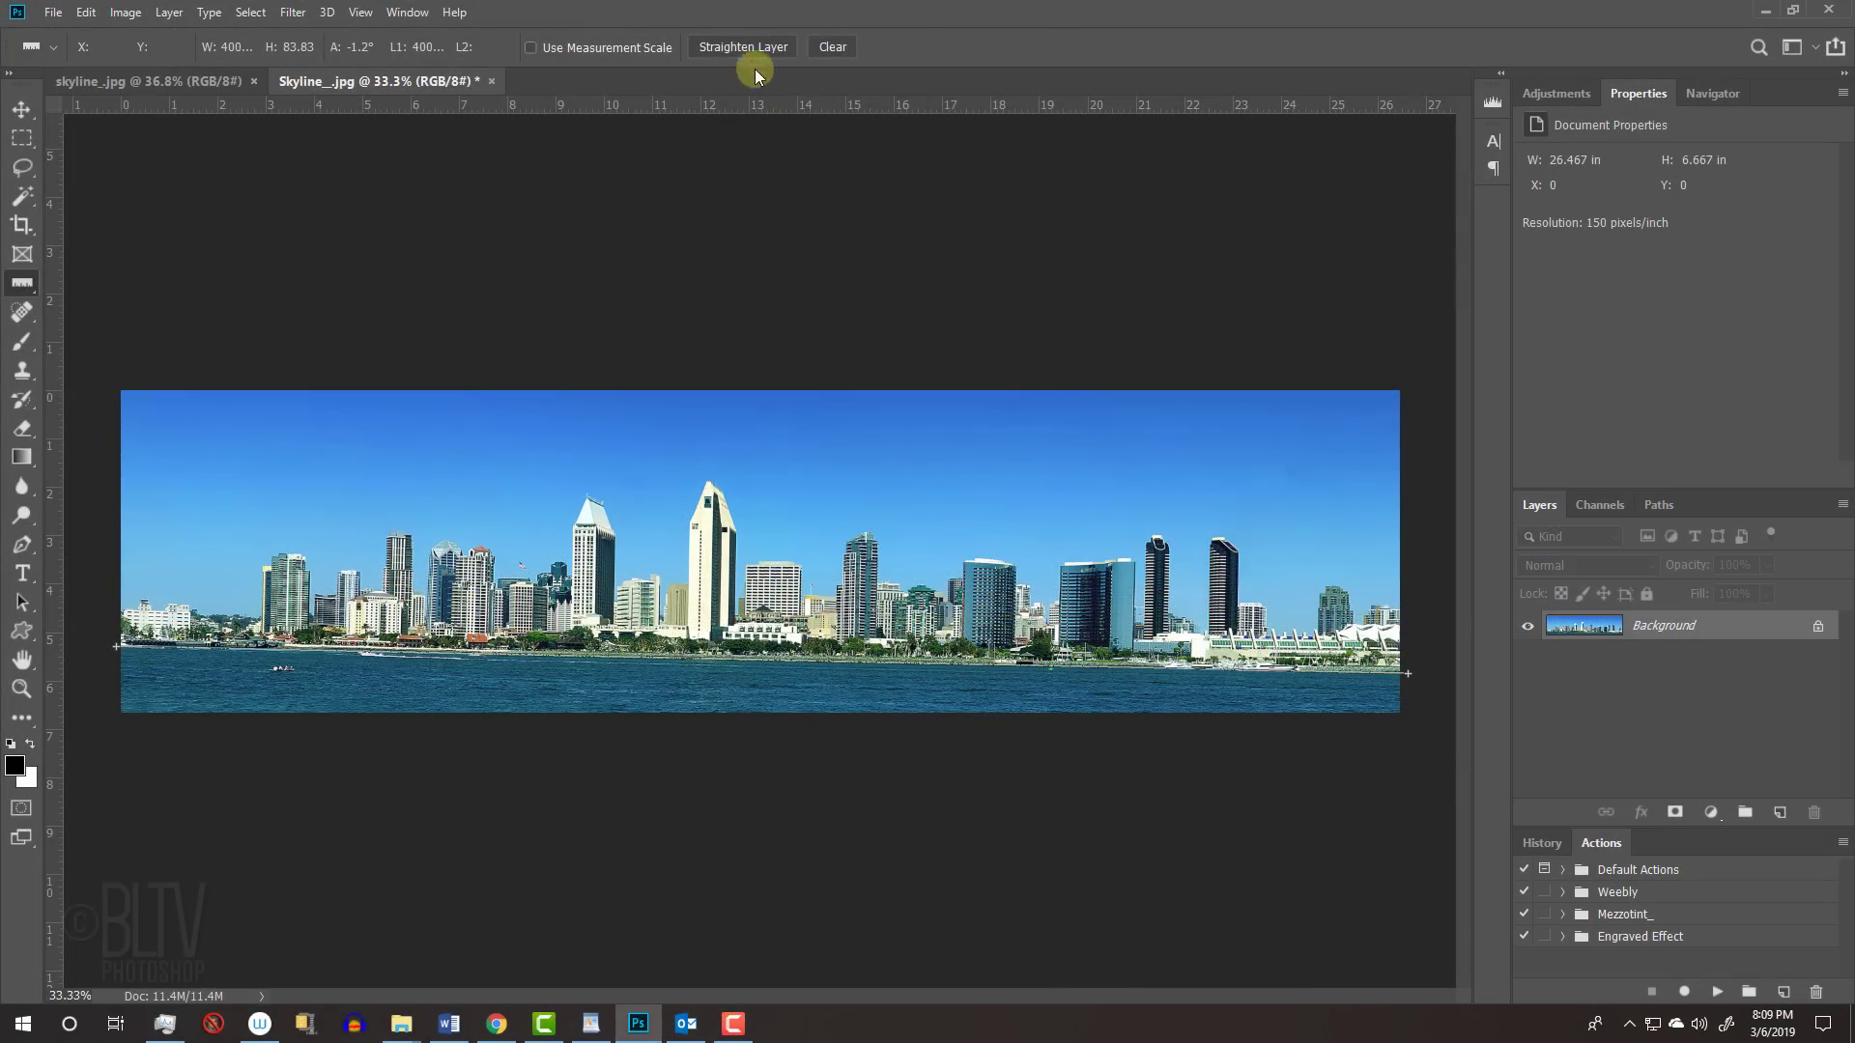
{"action": "left_click", "coordinate": [746, 44]}
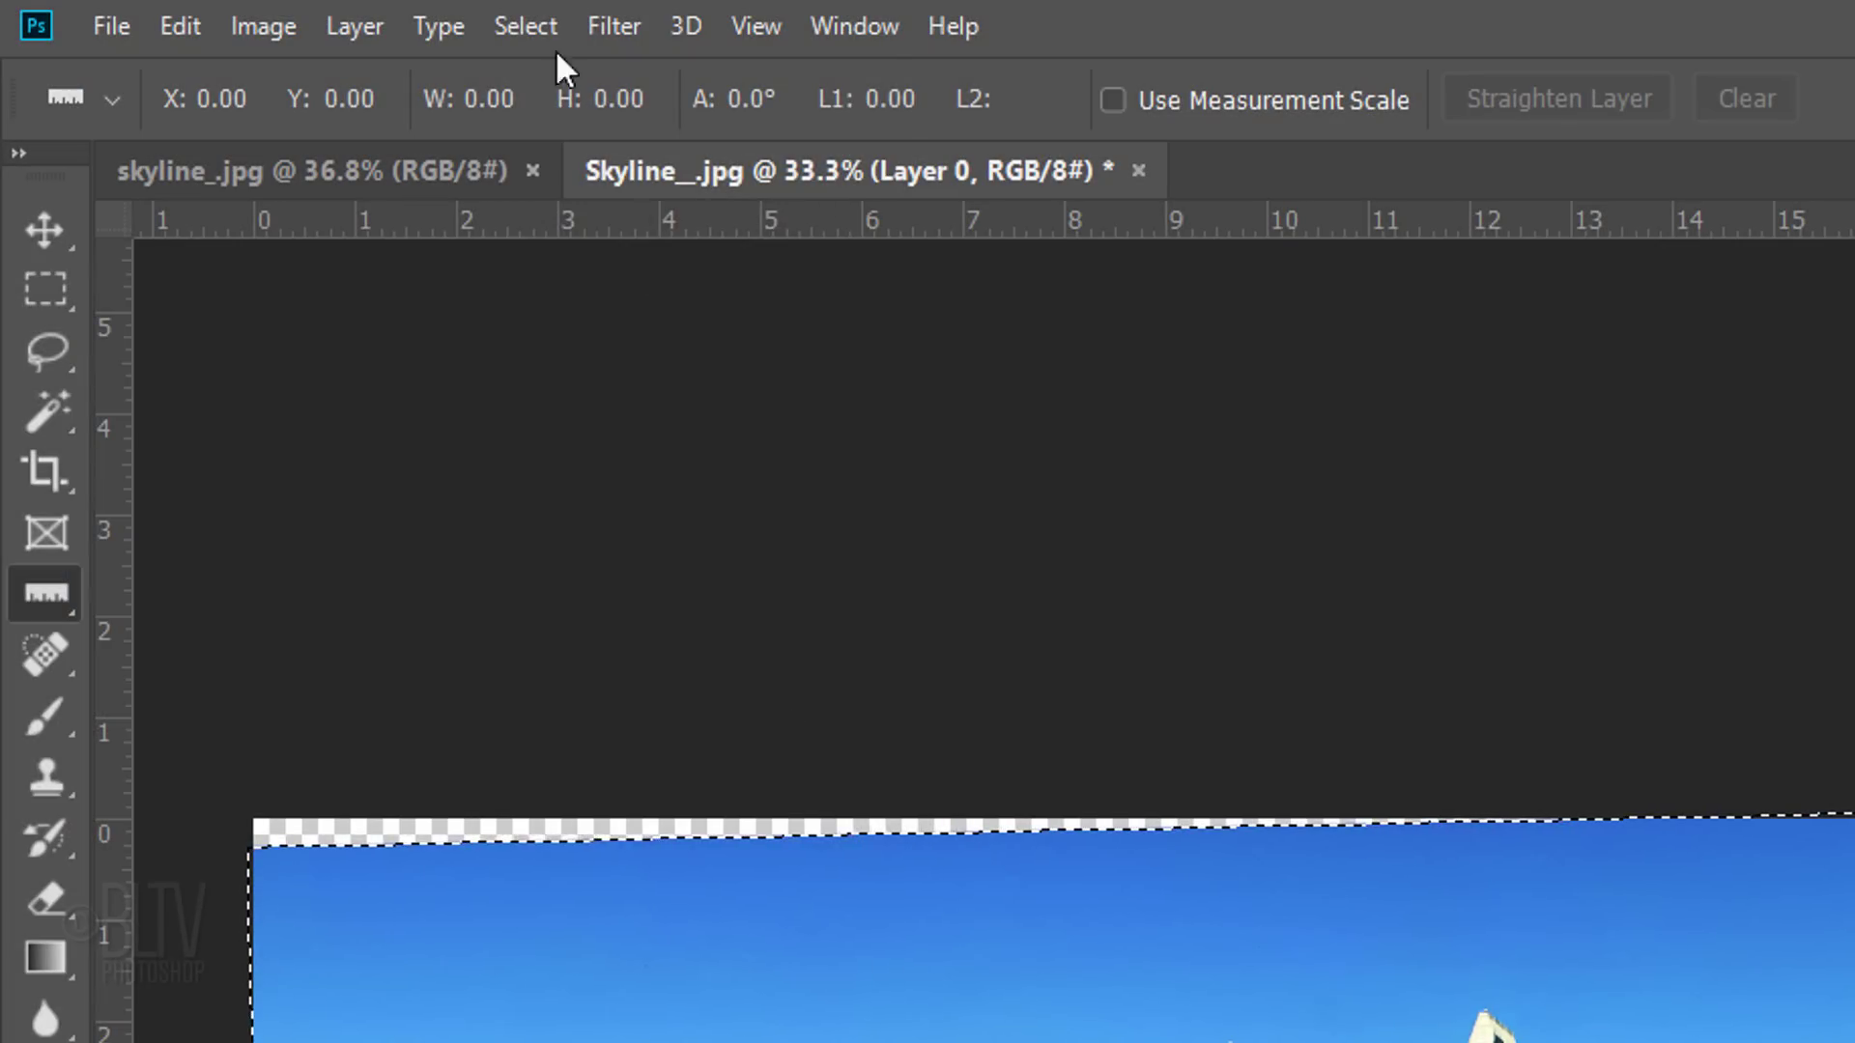
- Contract and invert the layer selection, then Content-Aware Fill the transparent edge wedges
{"action": "left_click", "coordinate": [526, 26]}
{"action": "mouse_move", "coordinate": [583, 609]}
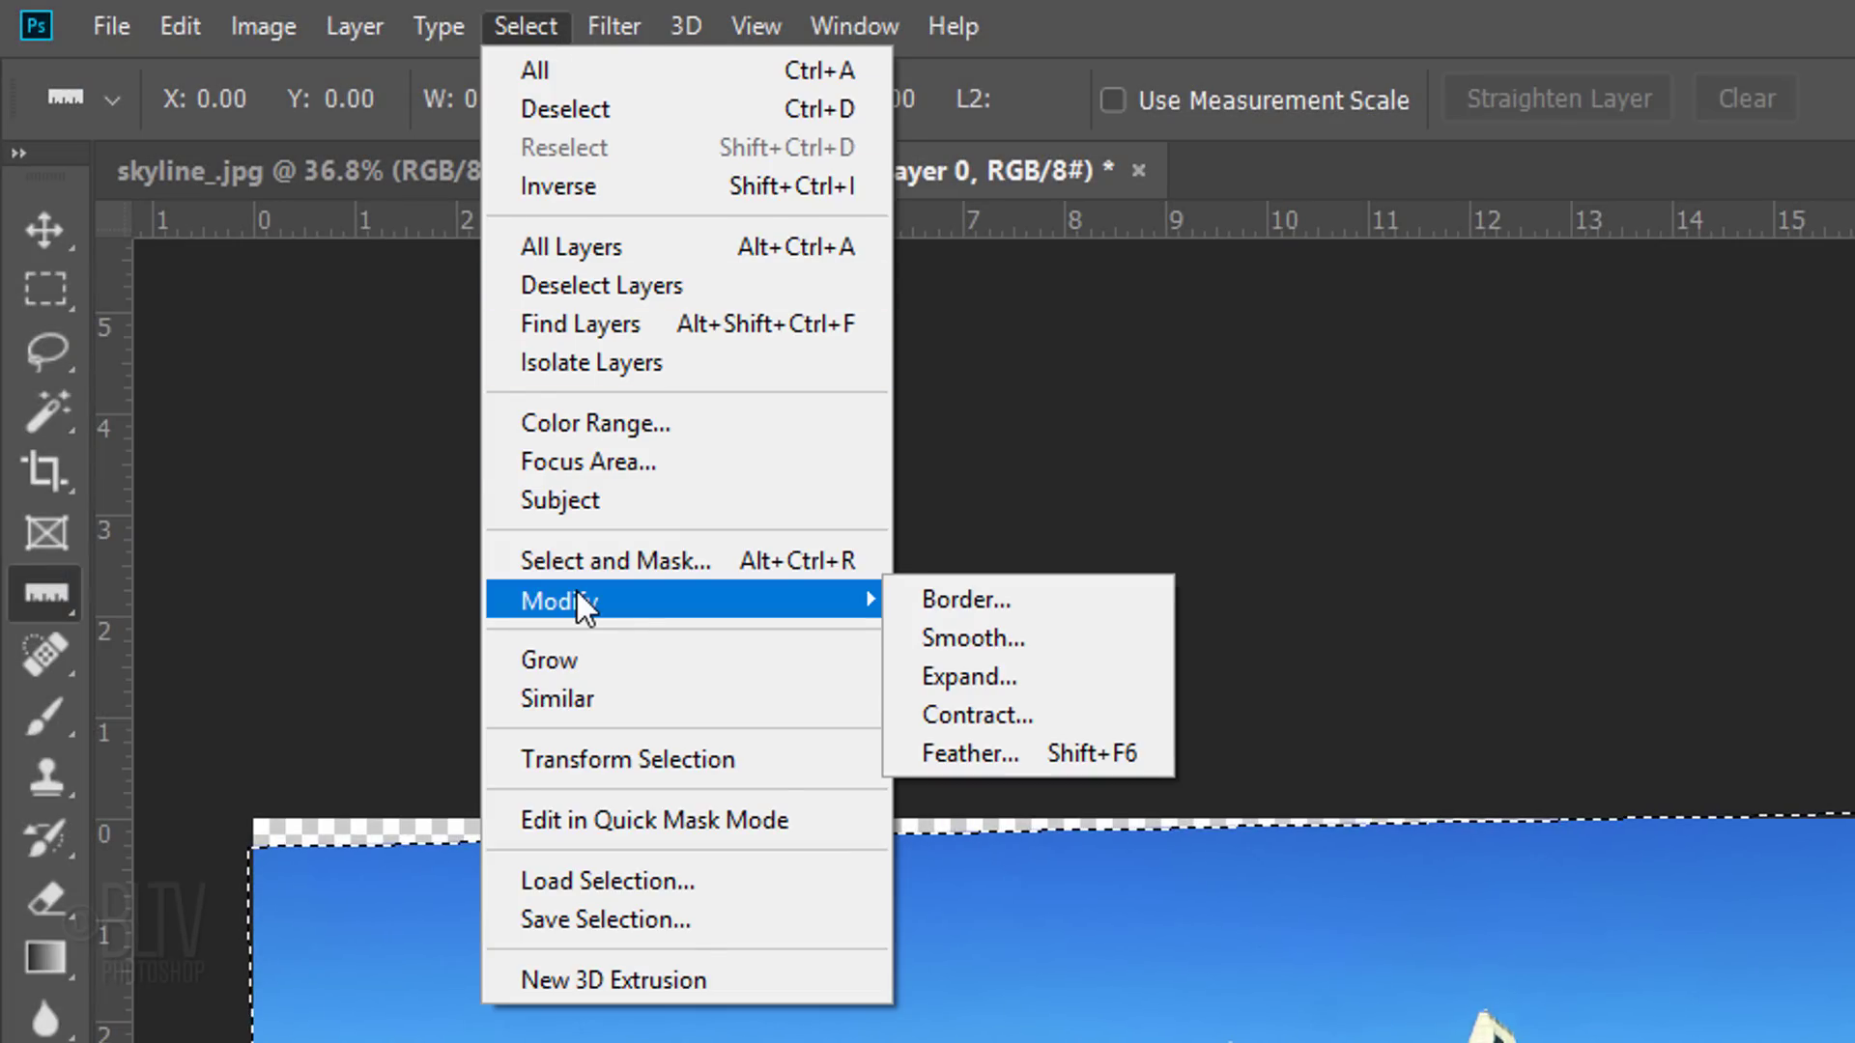
{"action": "left_click", "coordinate": [962, 715]}
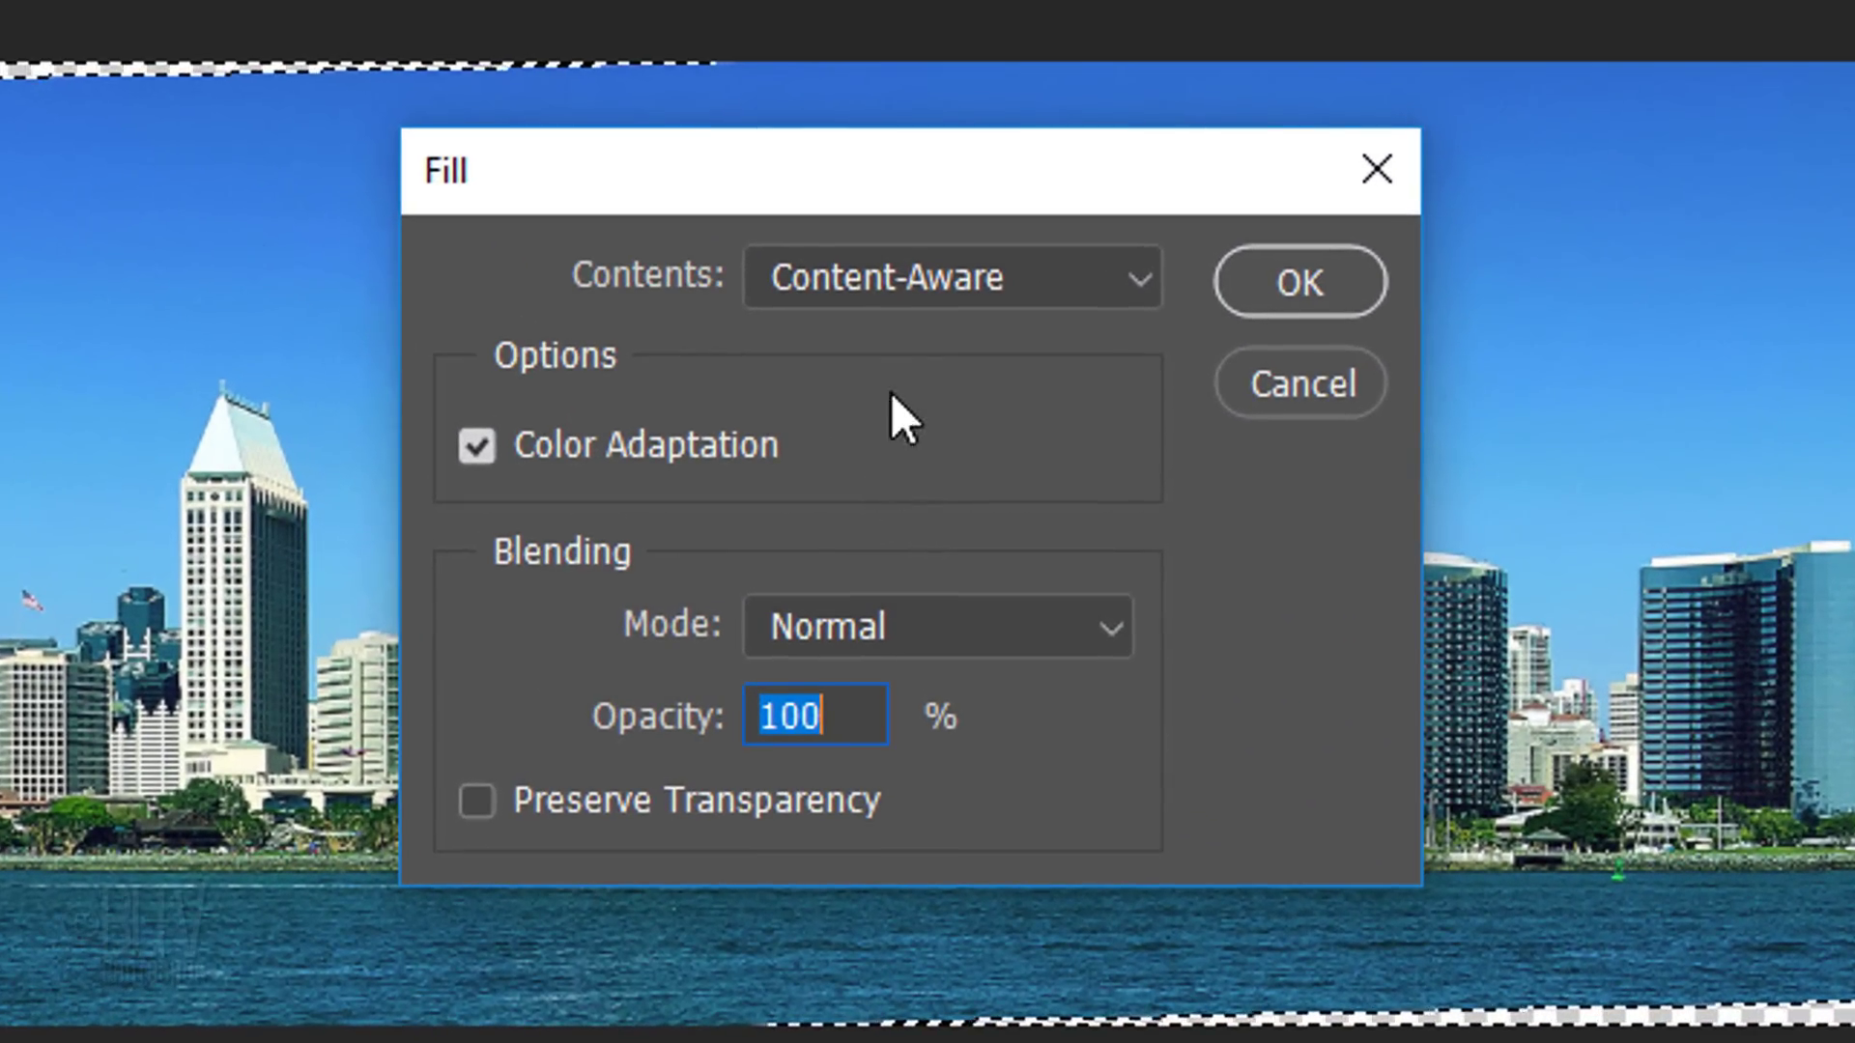
{"action": "left_click", "coordinate": [906, 280]}
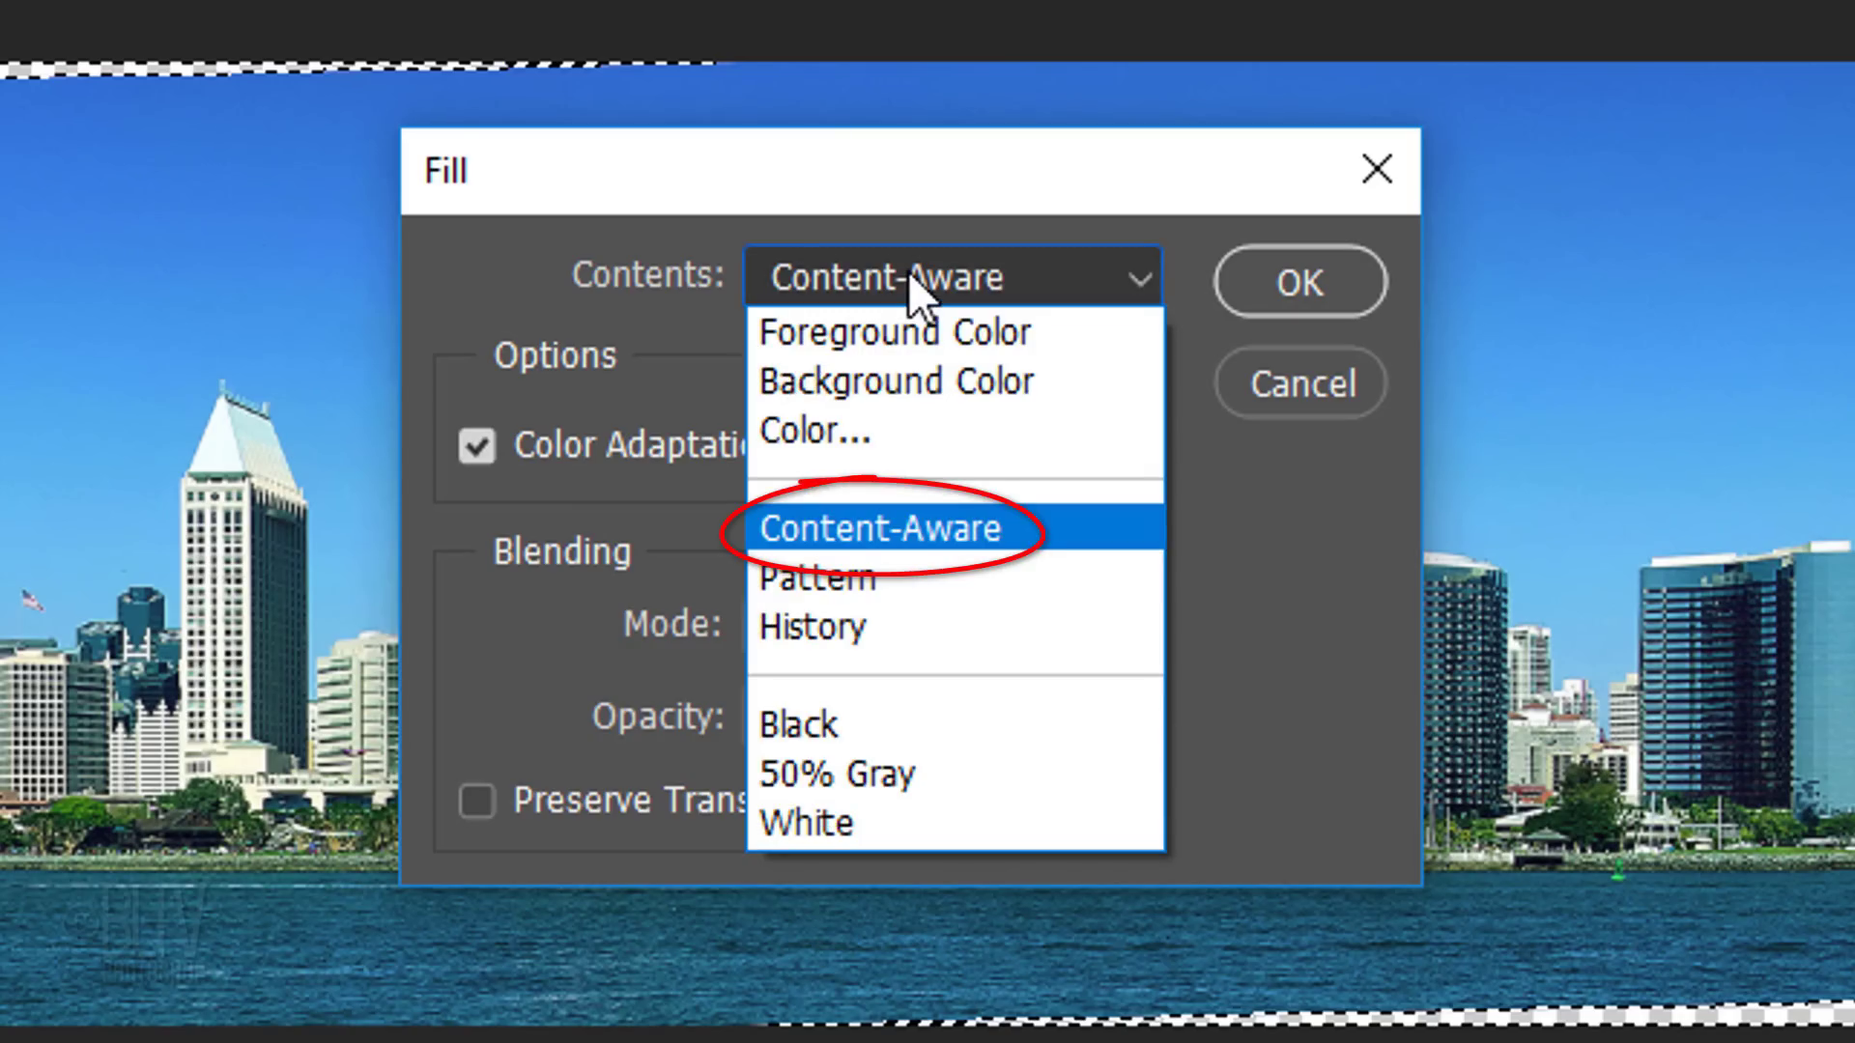
{"action": "left_click", "coordinate": [908, 275]}
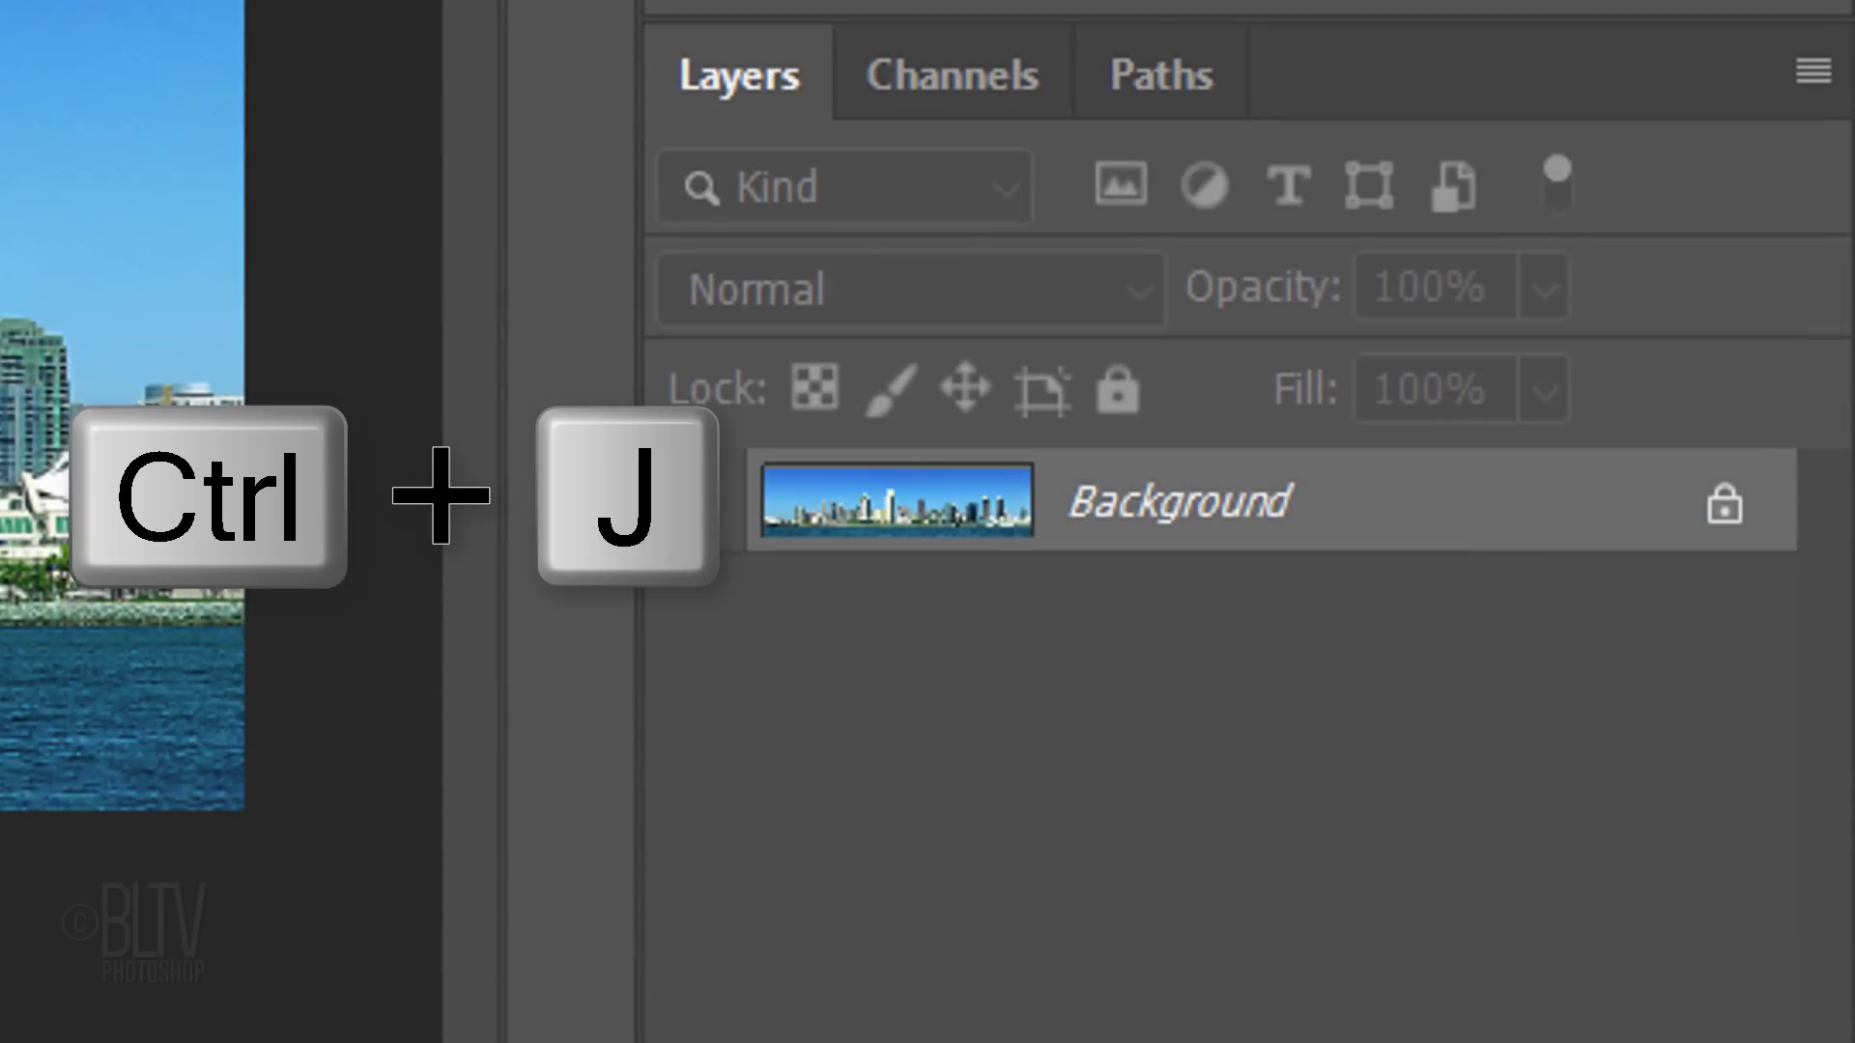
- Duplicate the skyline as Layer 1 and flip the copy horizontally
{"action": "key", "text": "ctrl+j"}
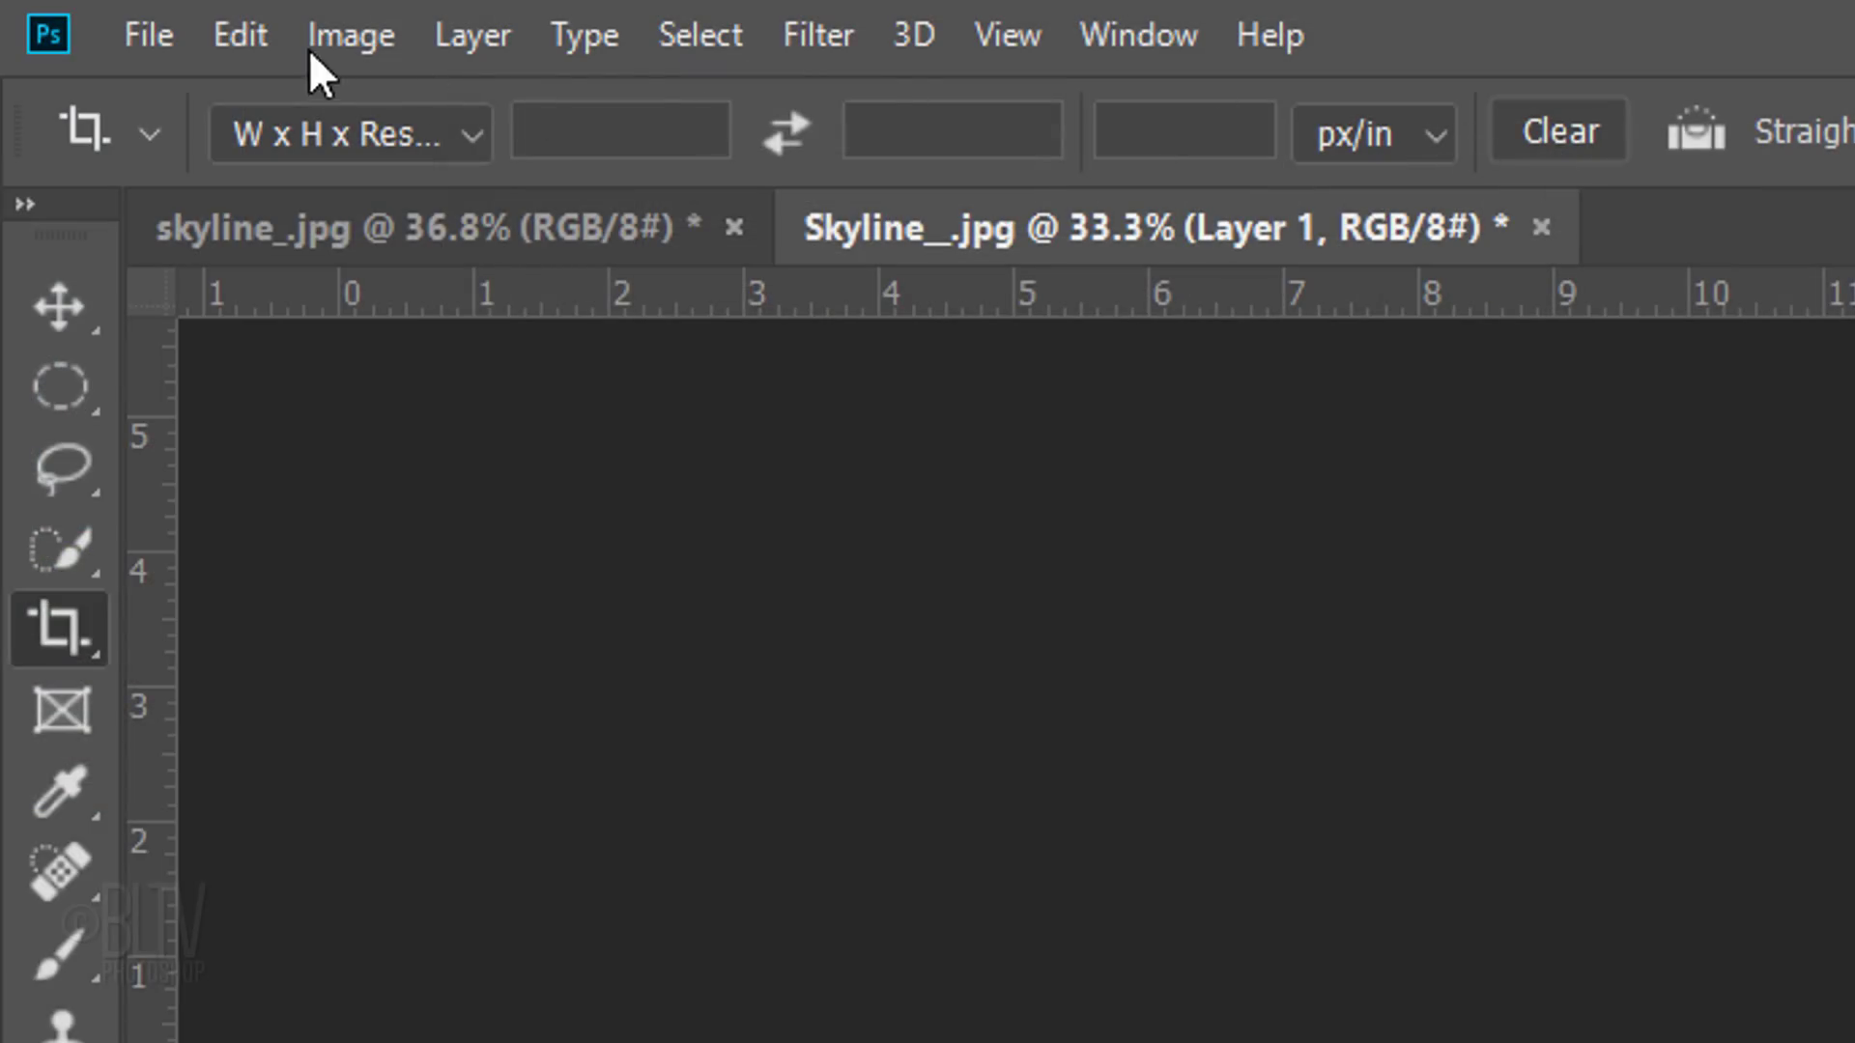
{"action": "left_click", "coordinate": [277, 40]}
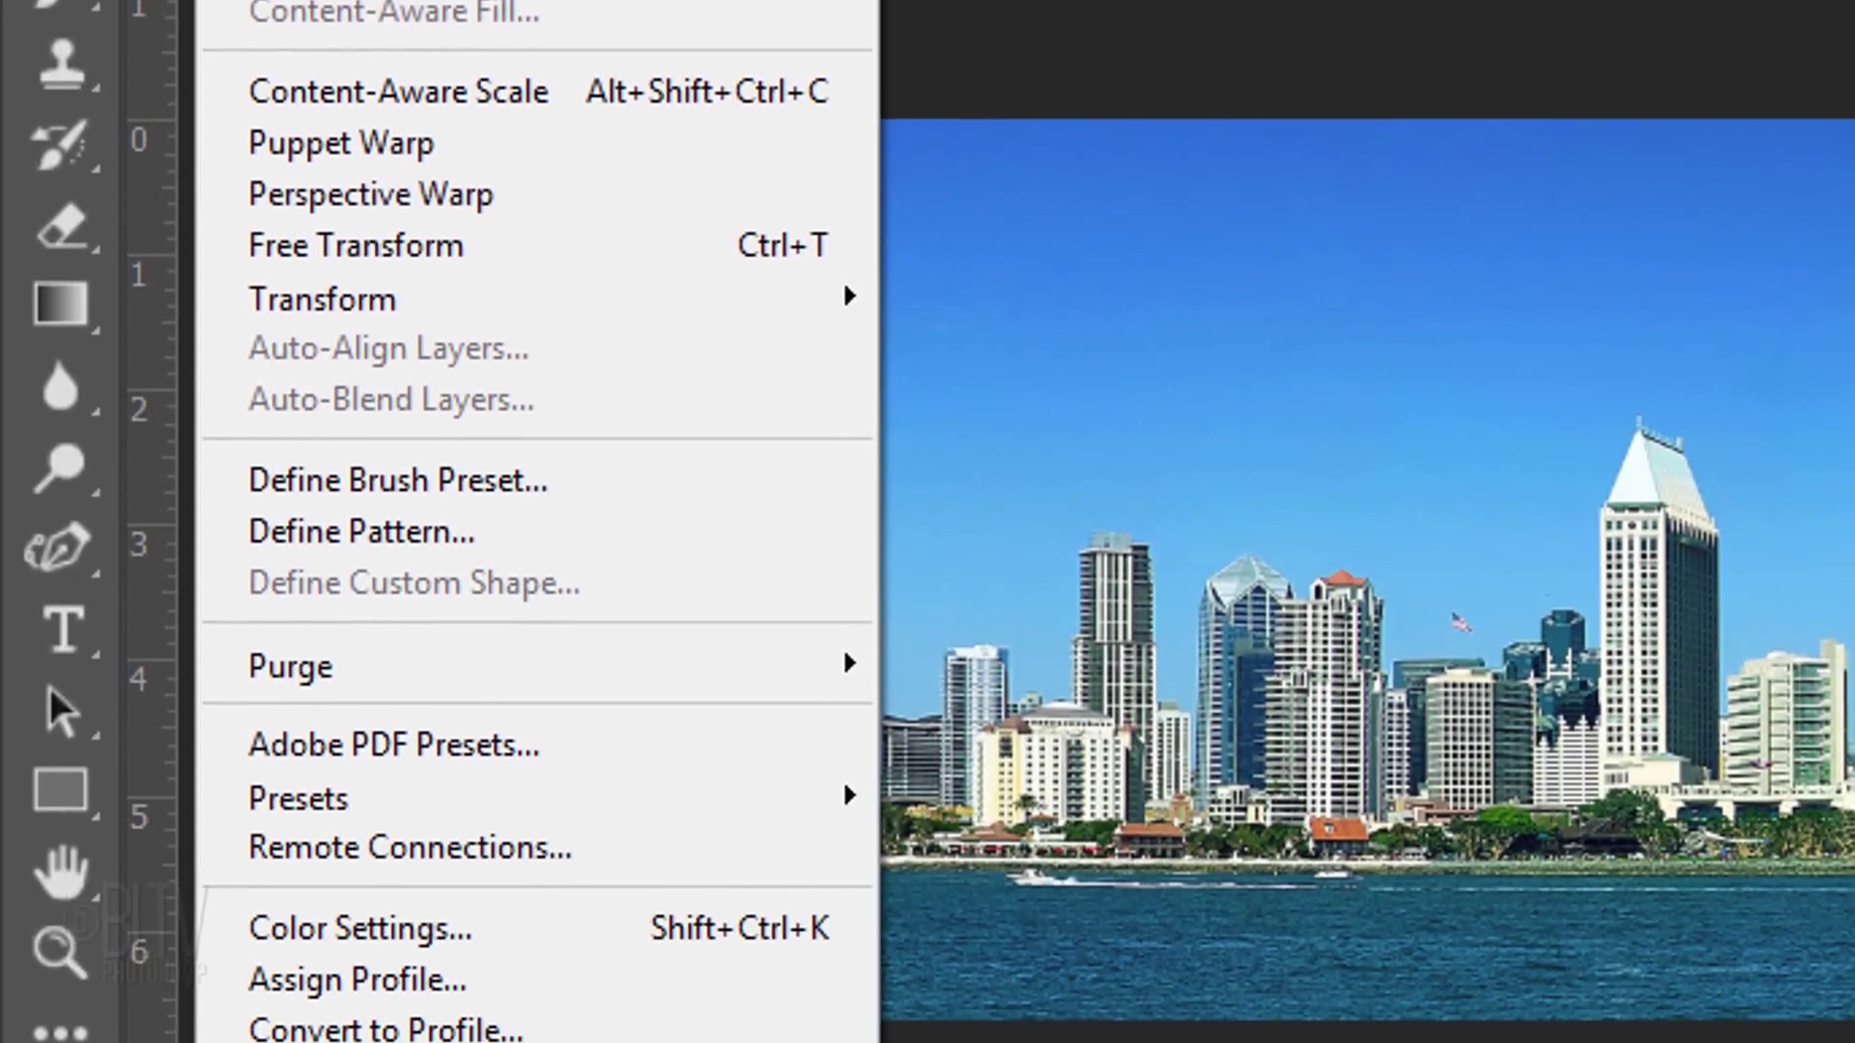
{"action": "mouse_move", "coordinate": [342, 480]}
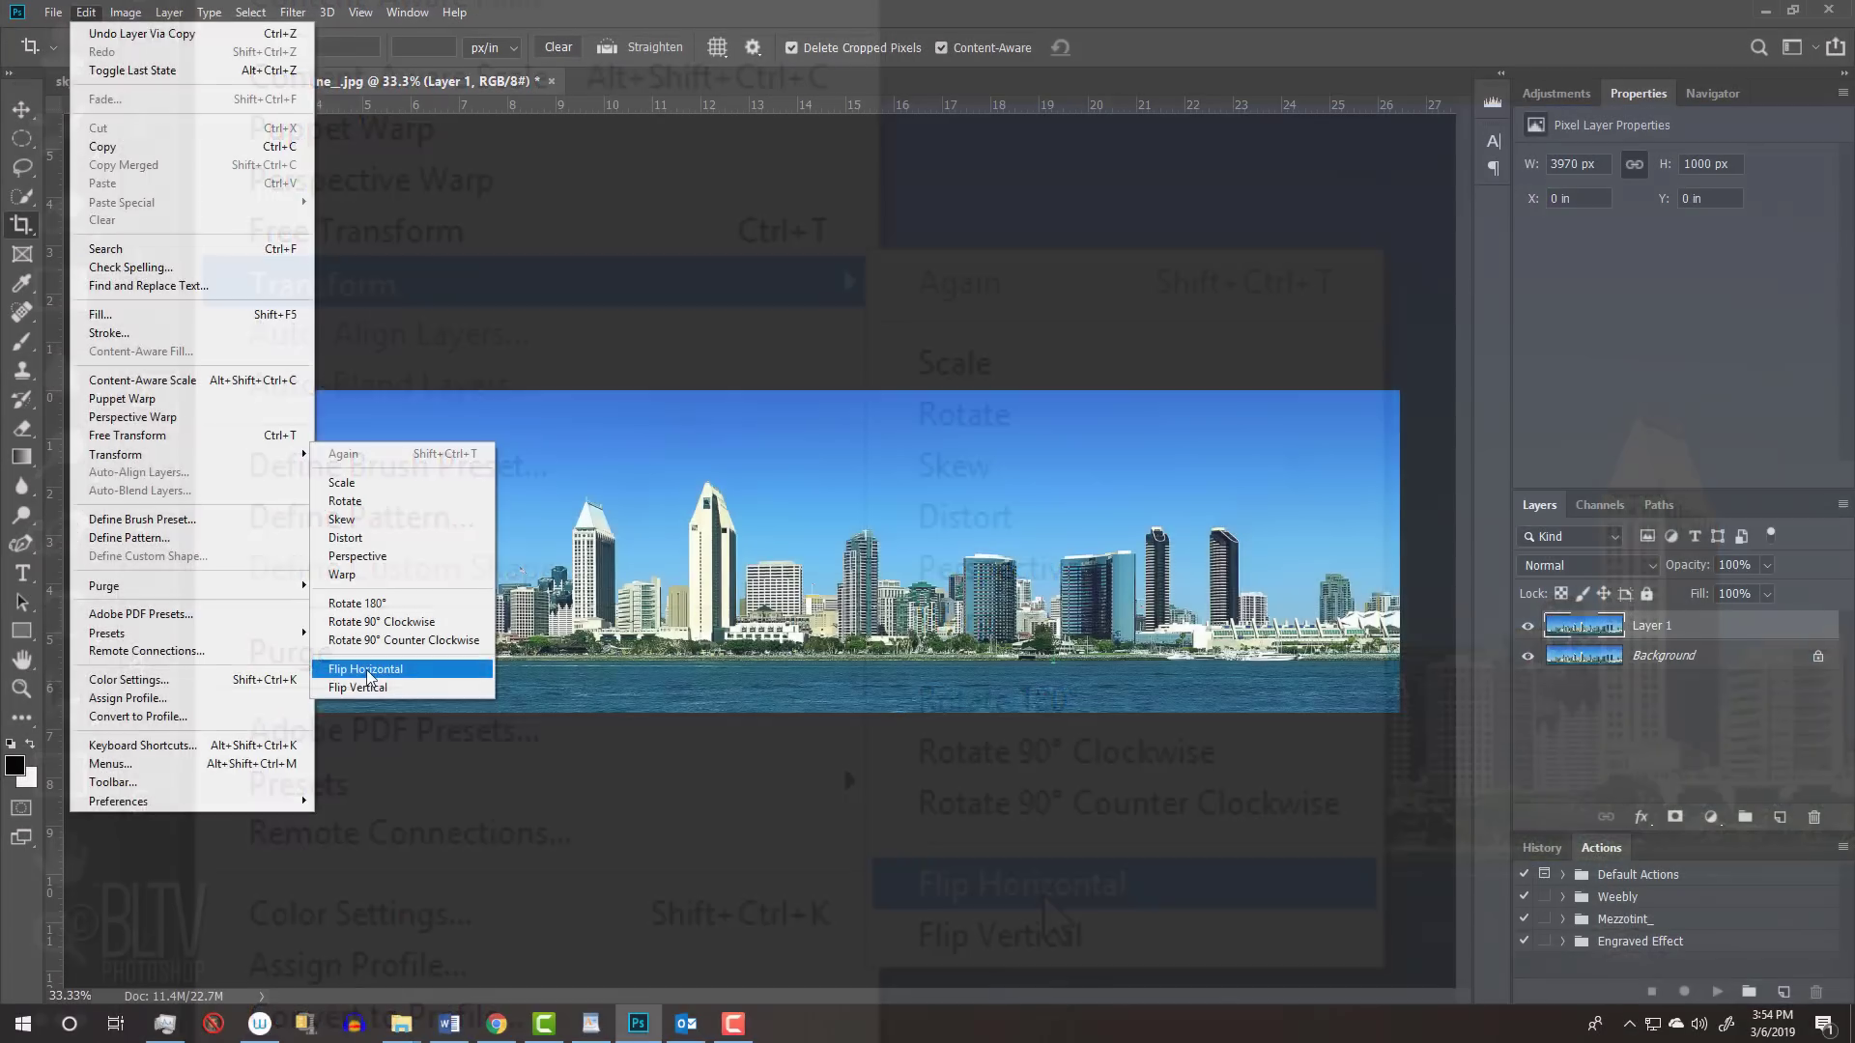
{"action": "left_click", "coordinate": [1043, 889]}
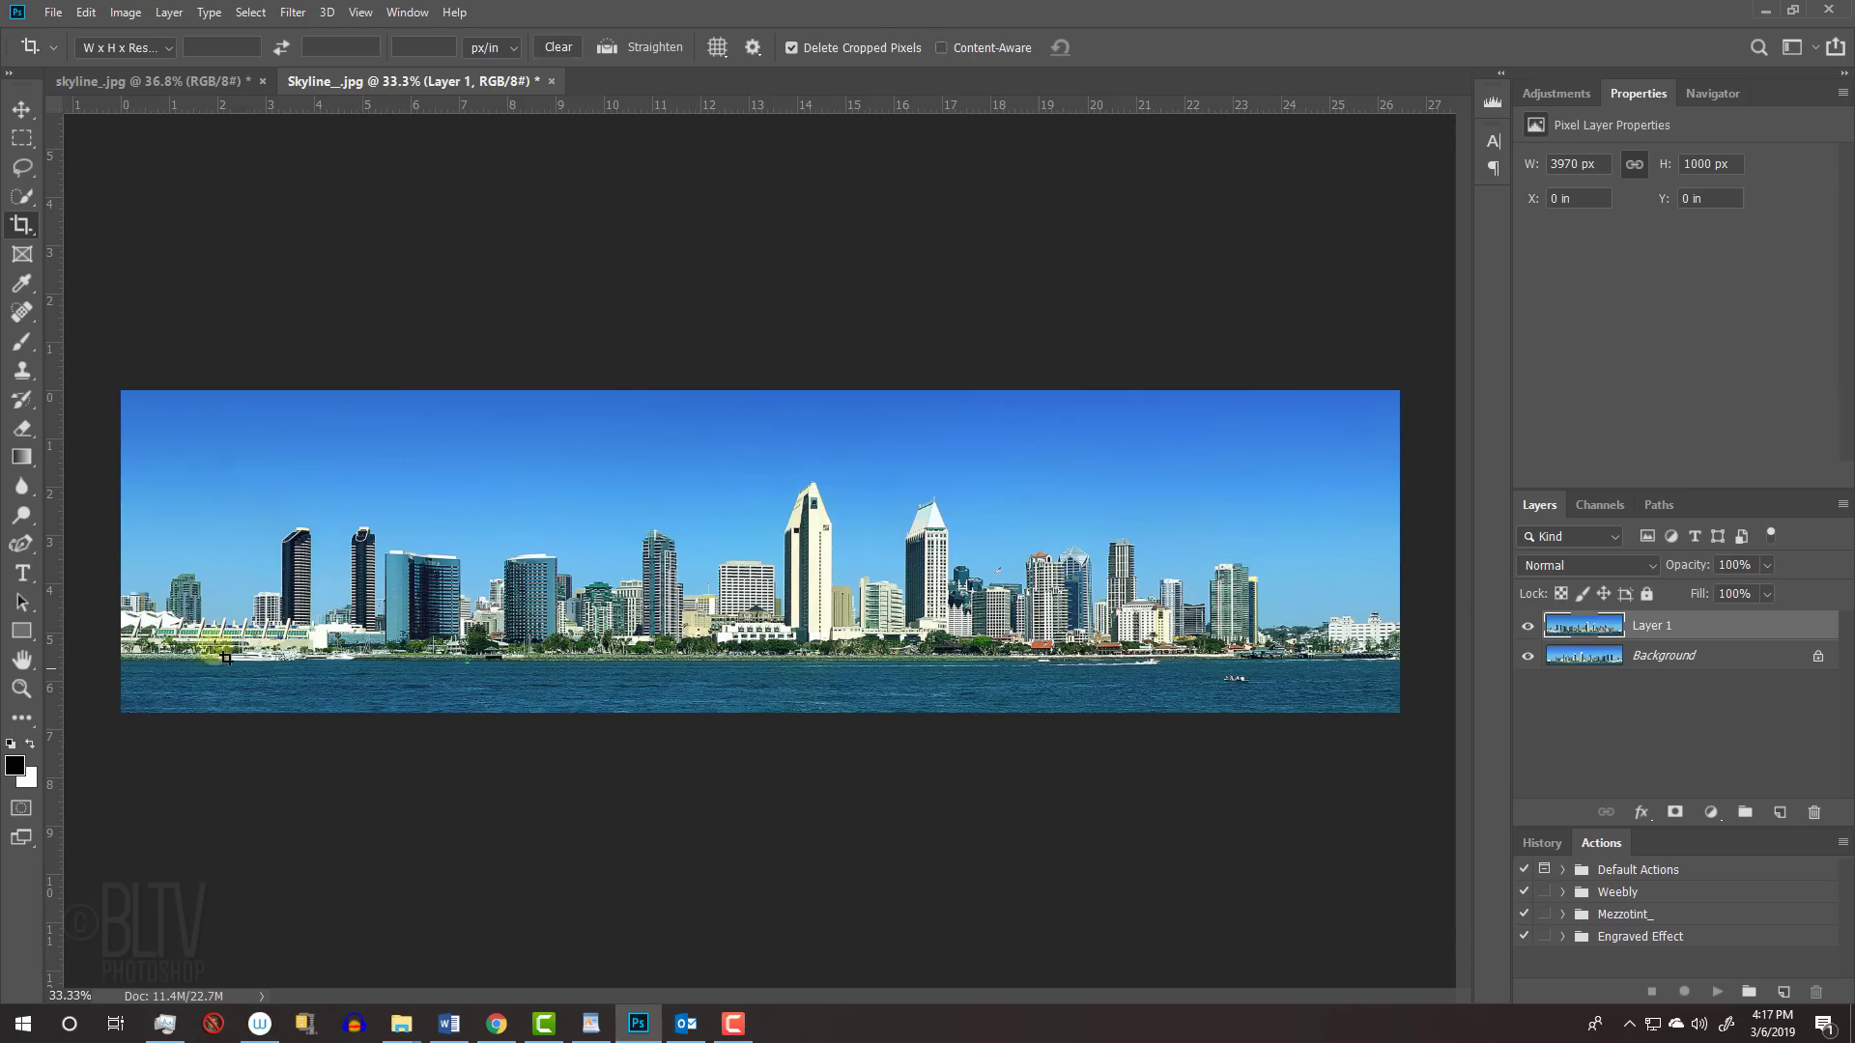
- Zoom into the left end and Quick Select the convention centre and white-roofed buildings
{"action": "key", "text": "z"}
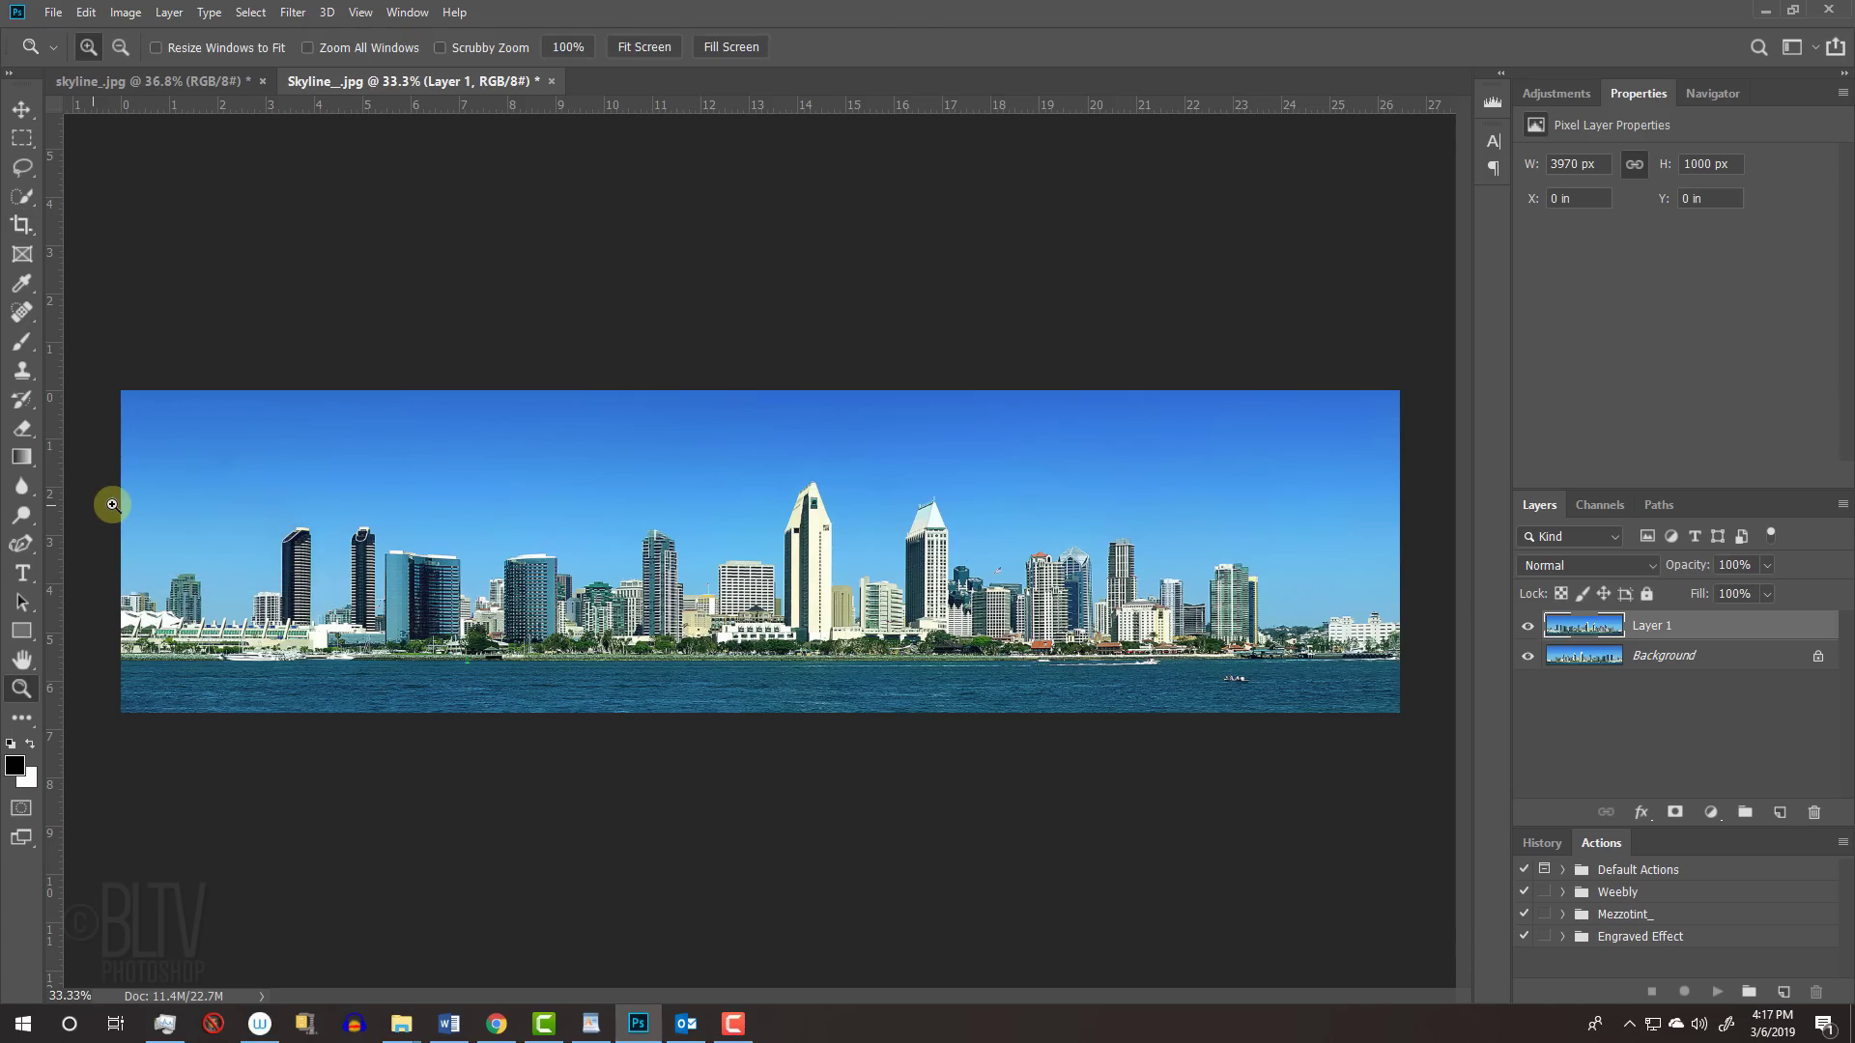
{"action": "left_click_drag", "start_coordinate": [112, 505], "coordinate": [315, 697]}
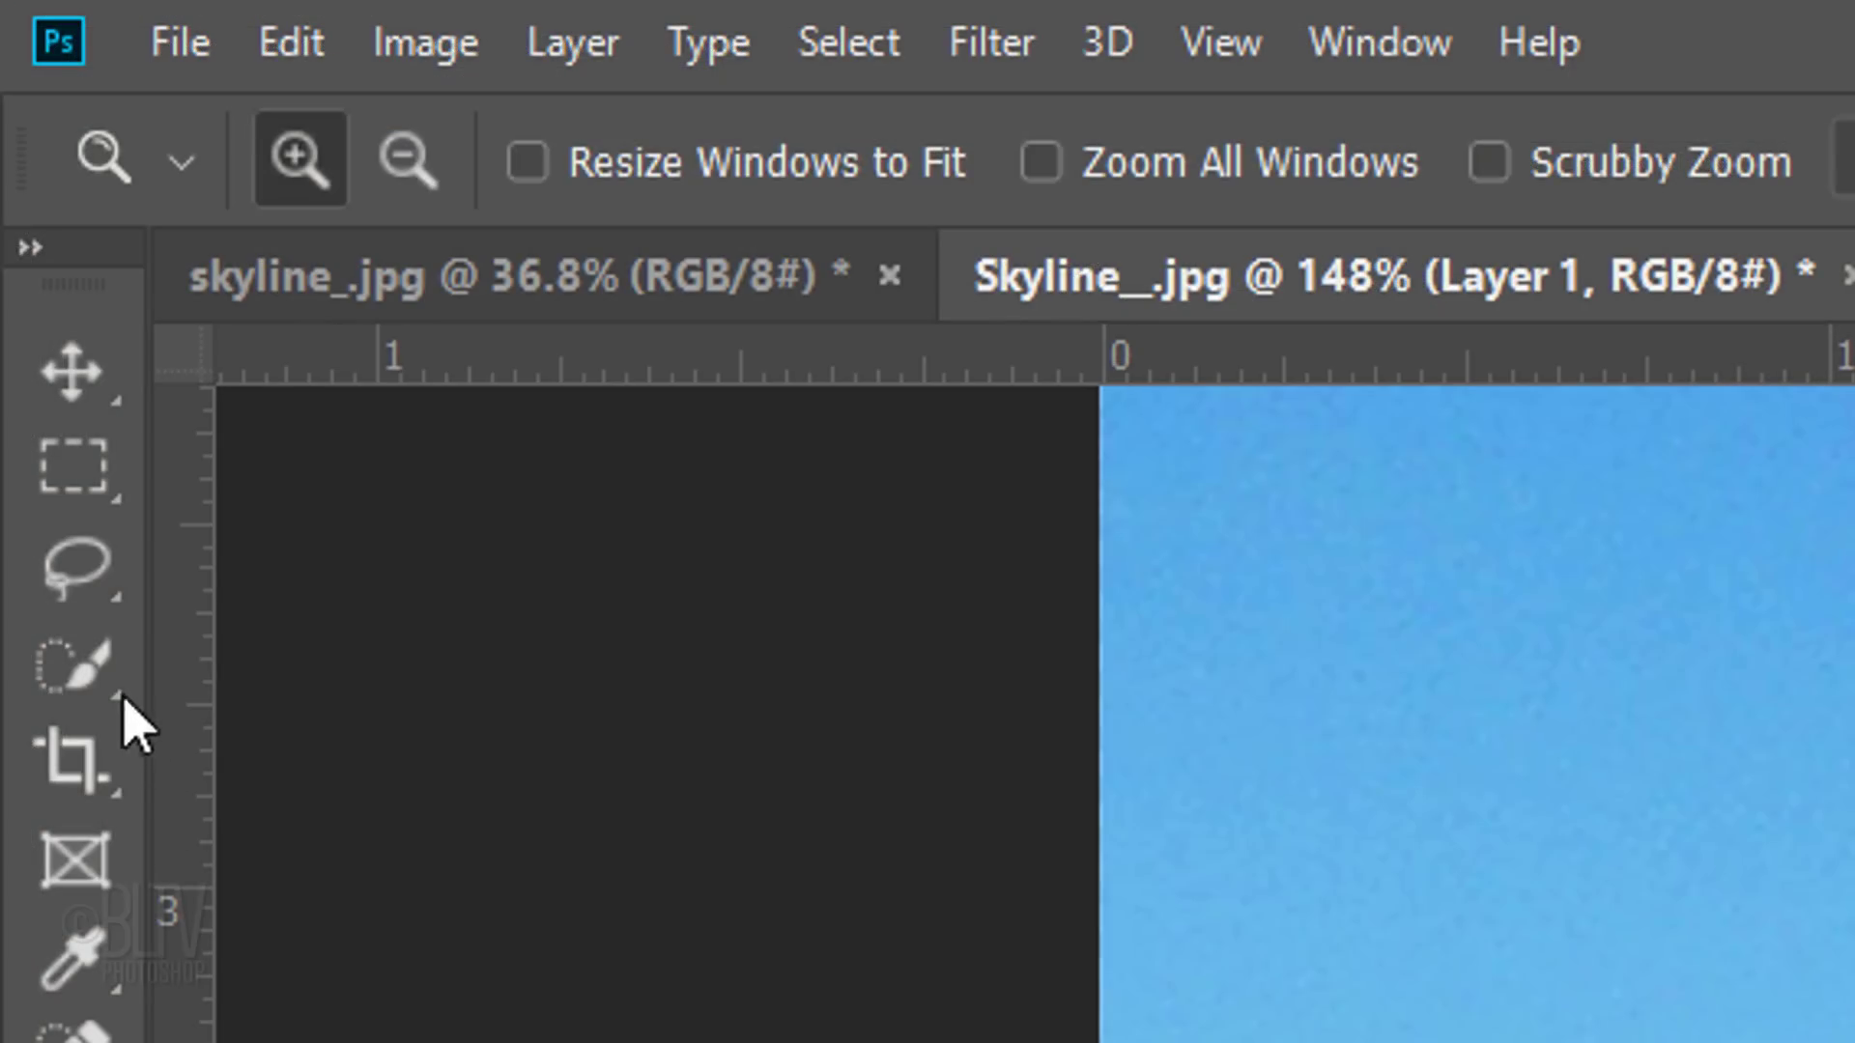
{"action": "left_click", "coordinate": [92, 665]}
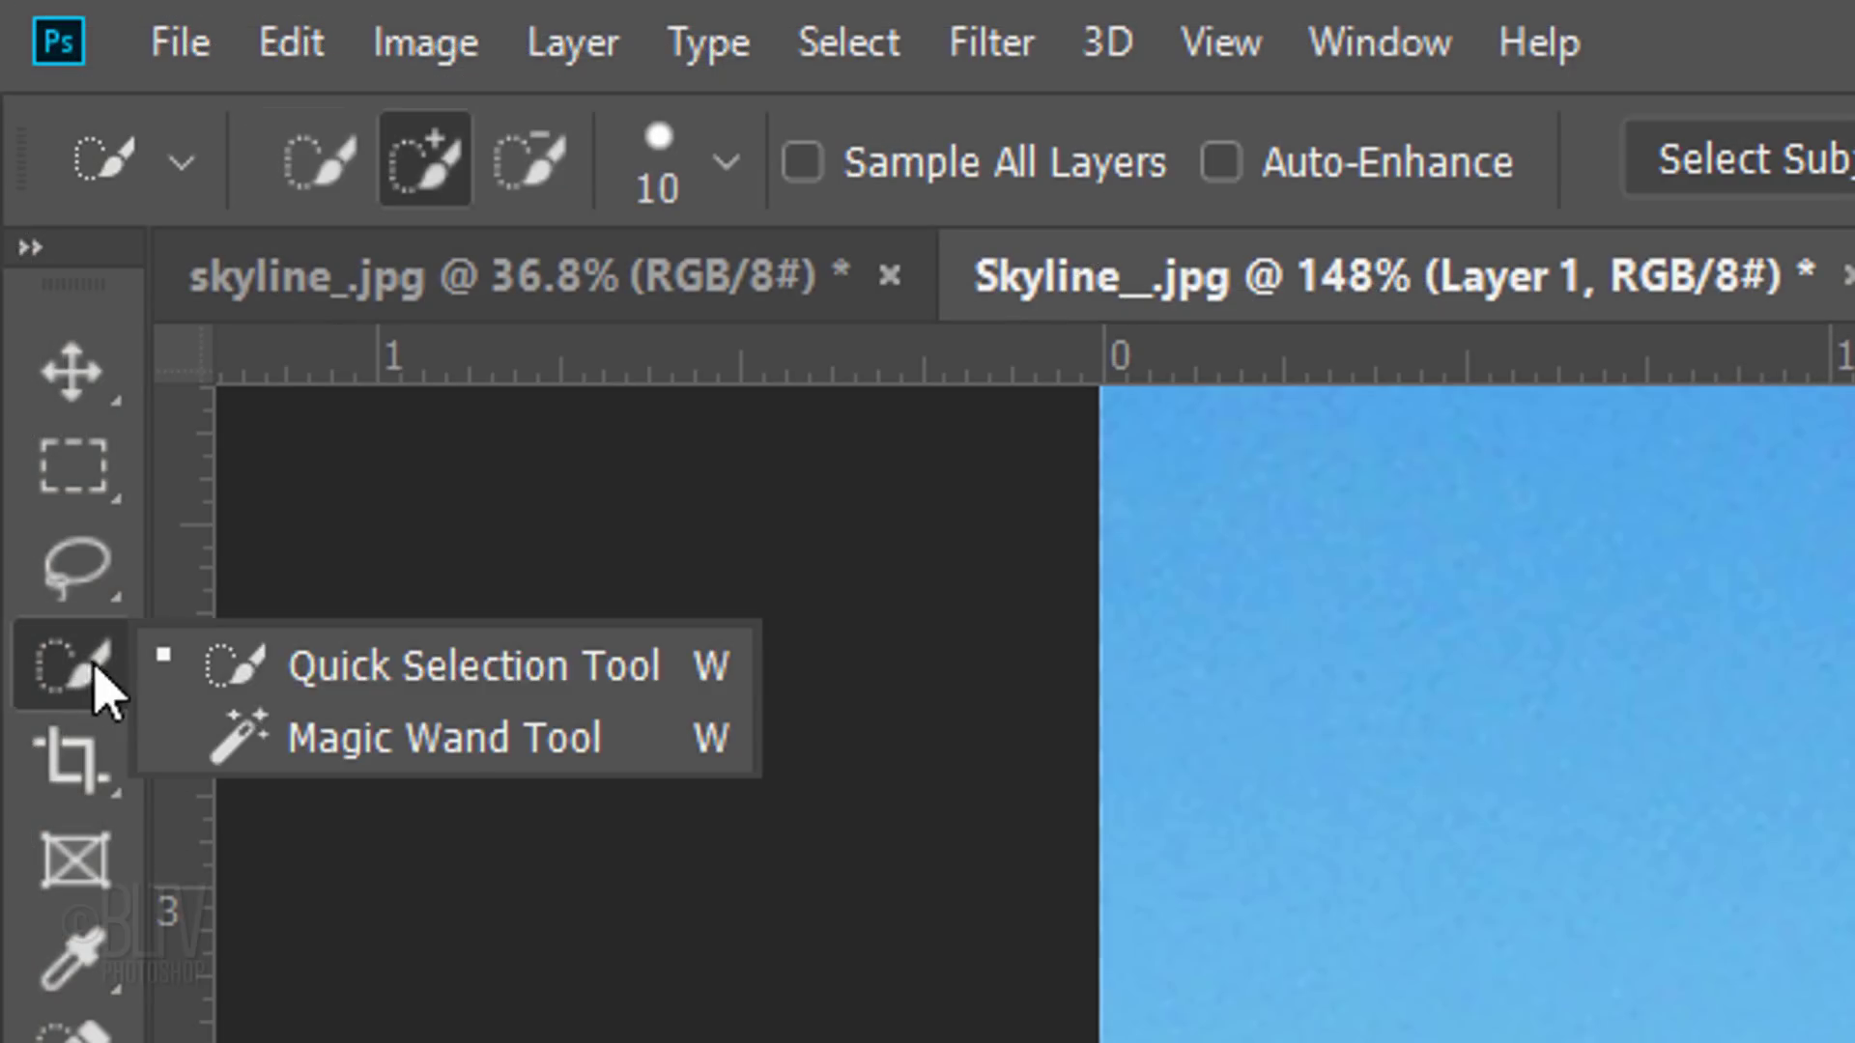
{"action": "left_click", "coordinate": [421, 688]}
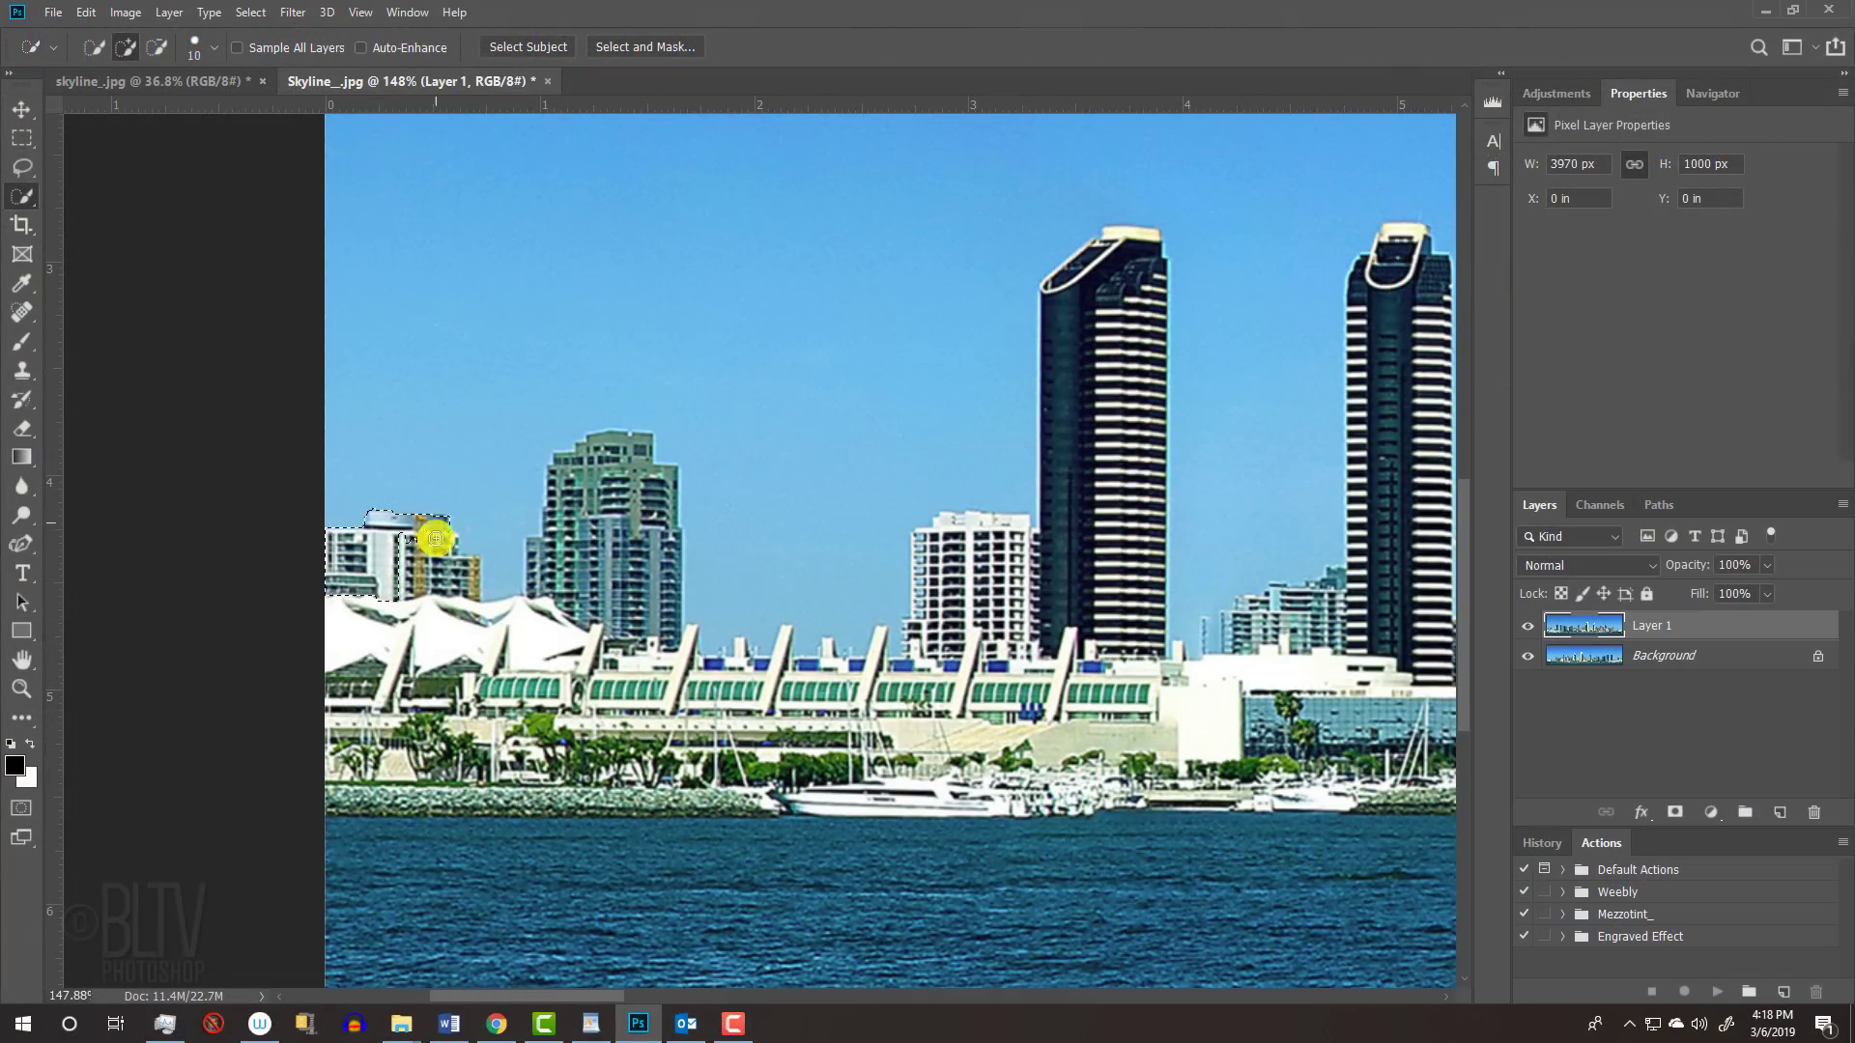
{"action": "left_click_drag", "start_coordinate": [1485, 1042], "coordinate": [1854, 1042]}
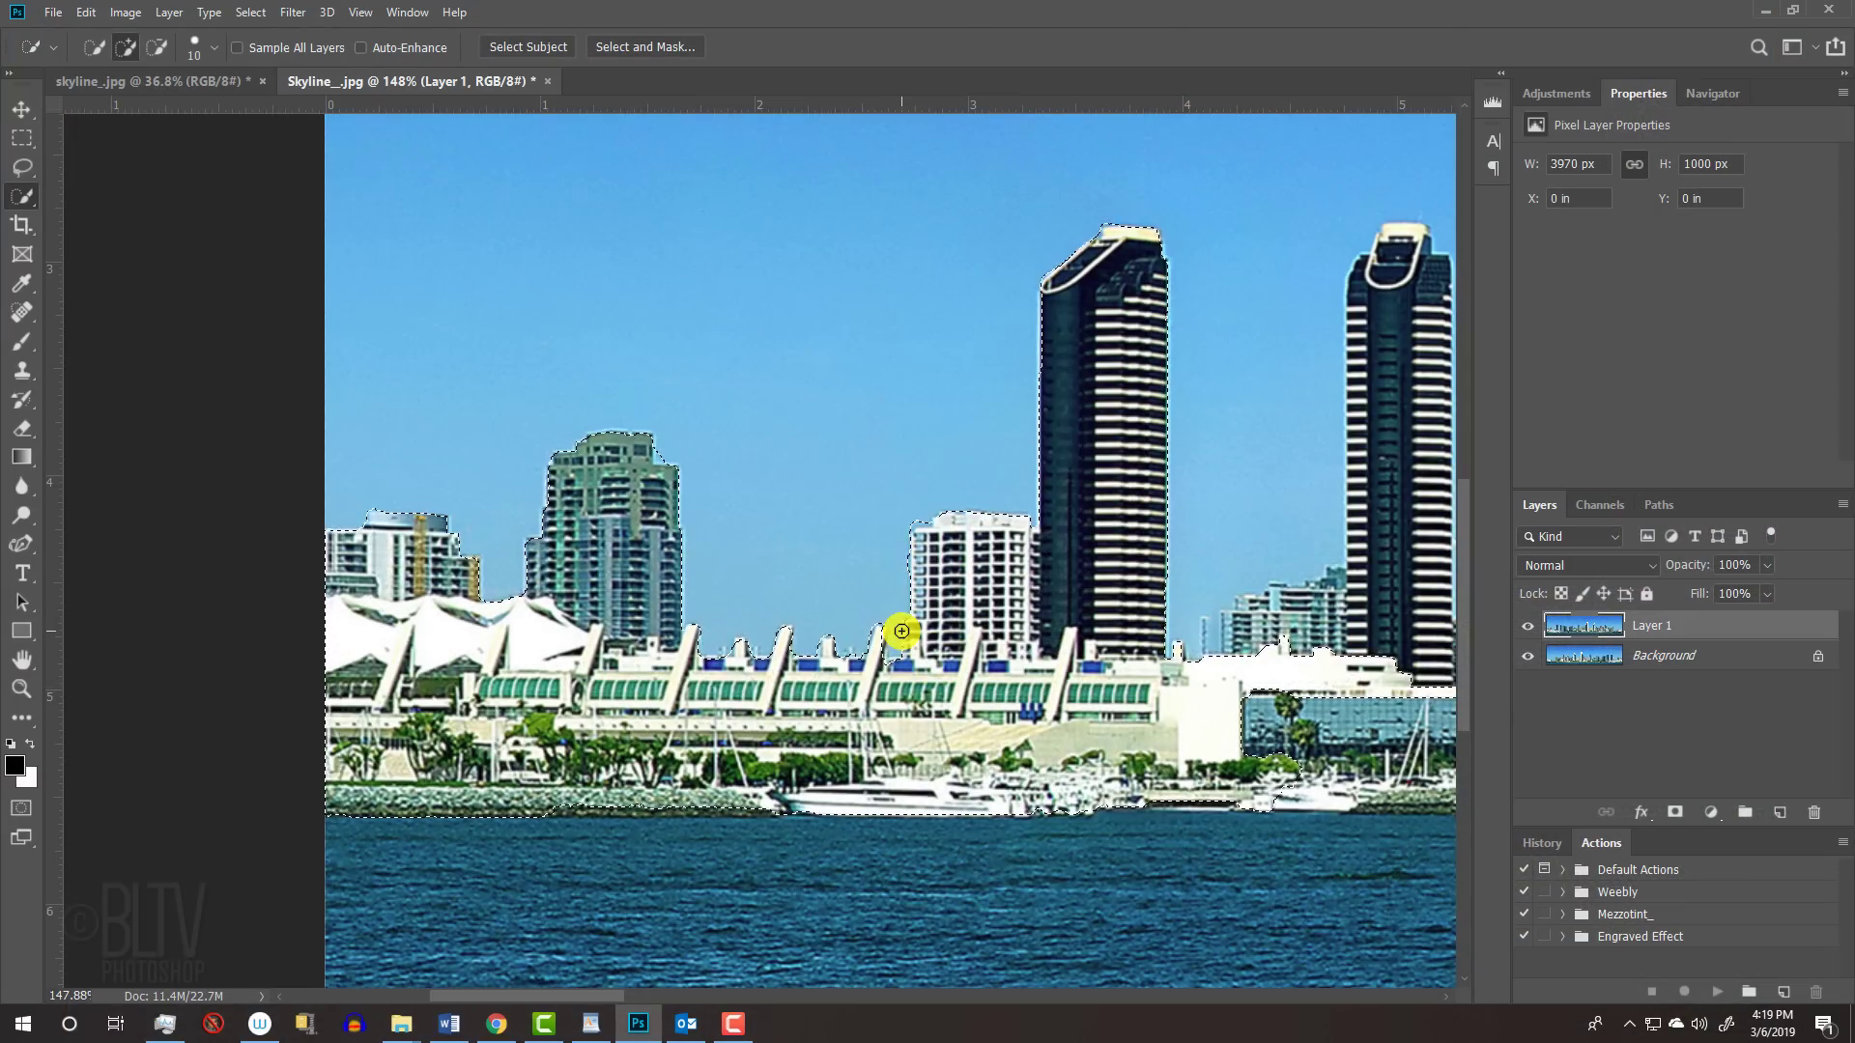
{"action": "key", "text": "ctrl+0"}
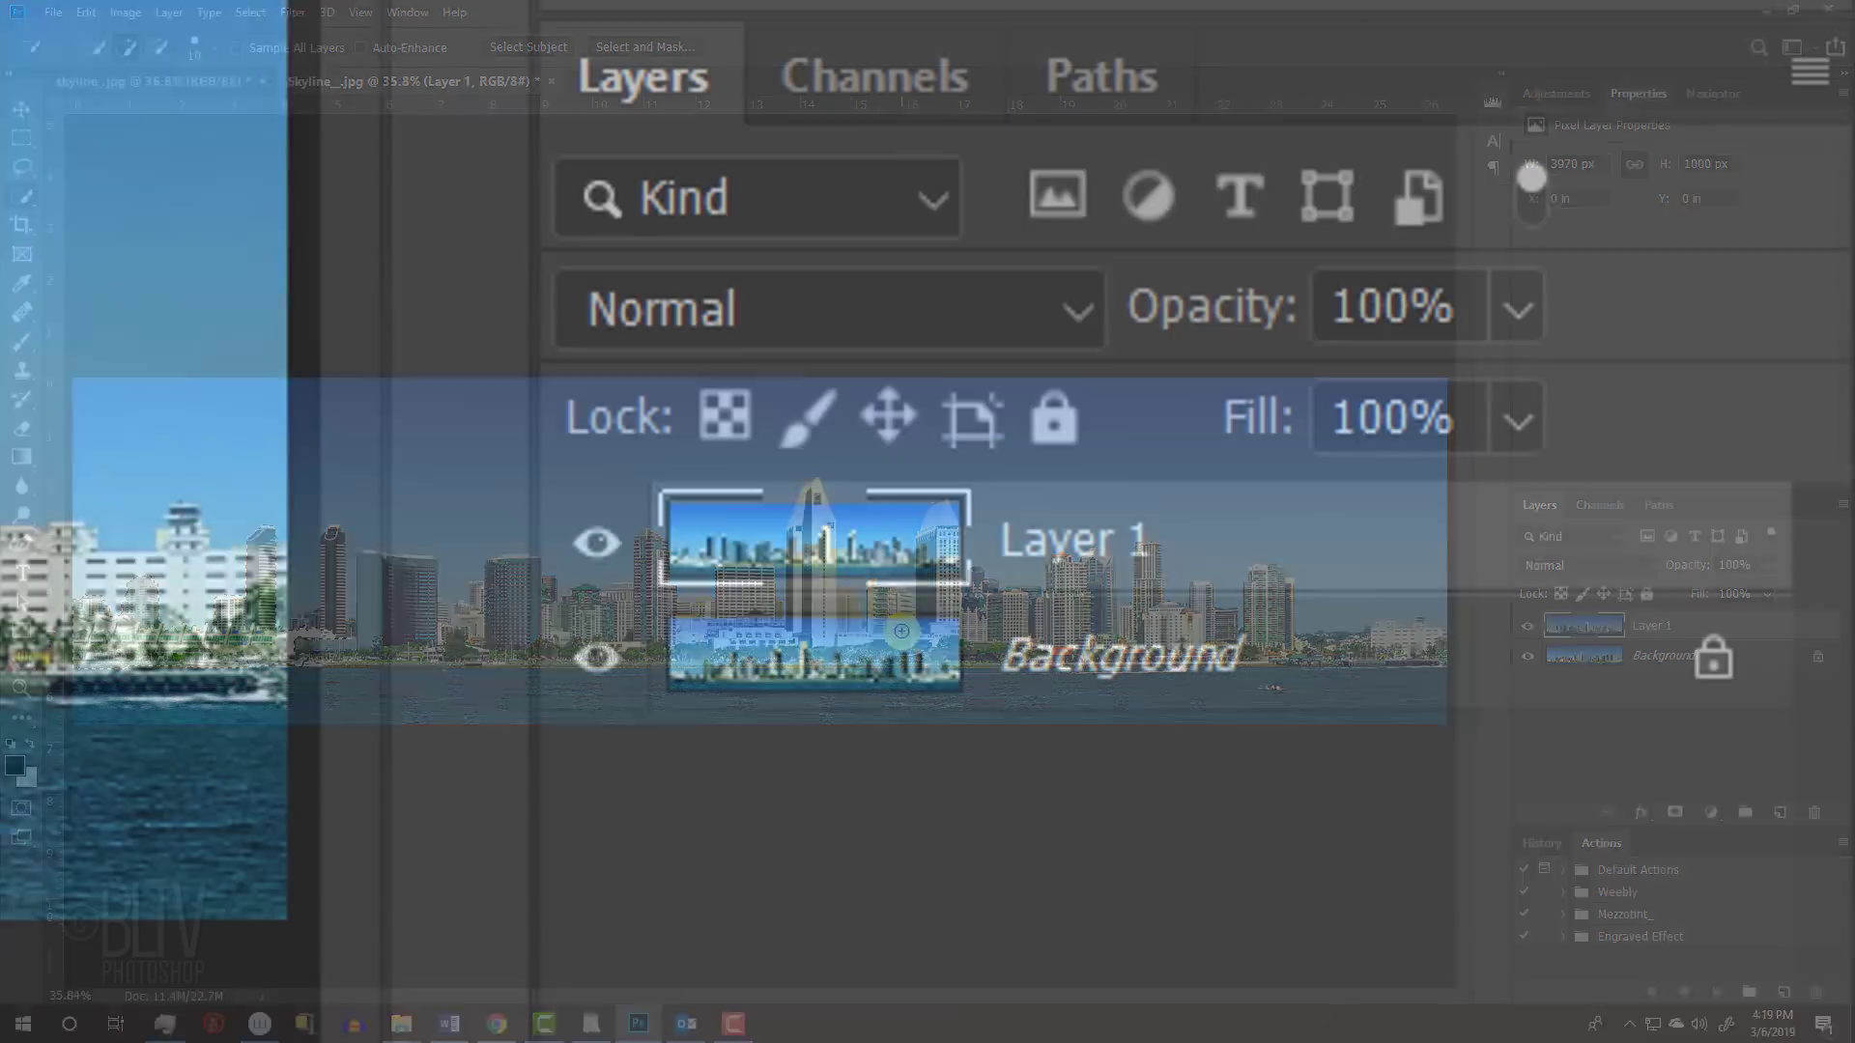
- Copy the selected buildings onto Layer 2, then add a white layer mask to Layer 1
{"action": "key", "text": "ctrl+j"}
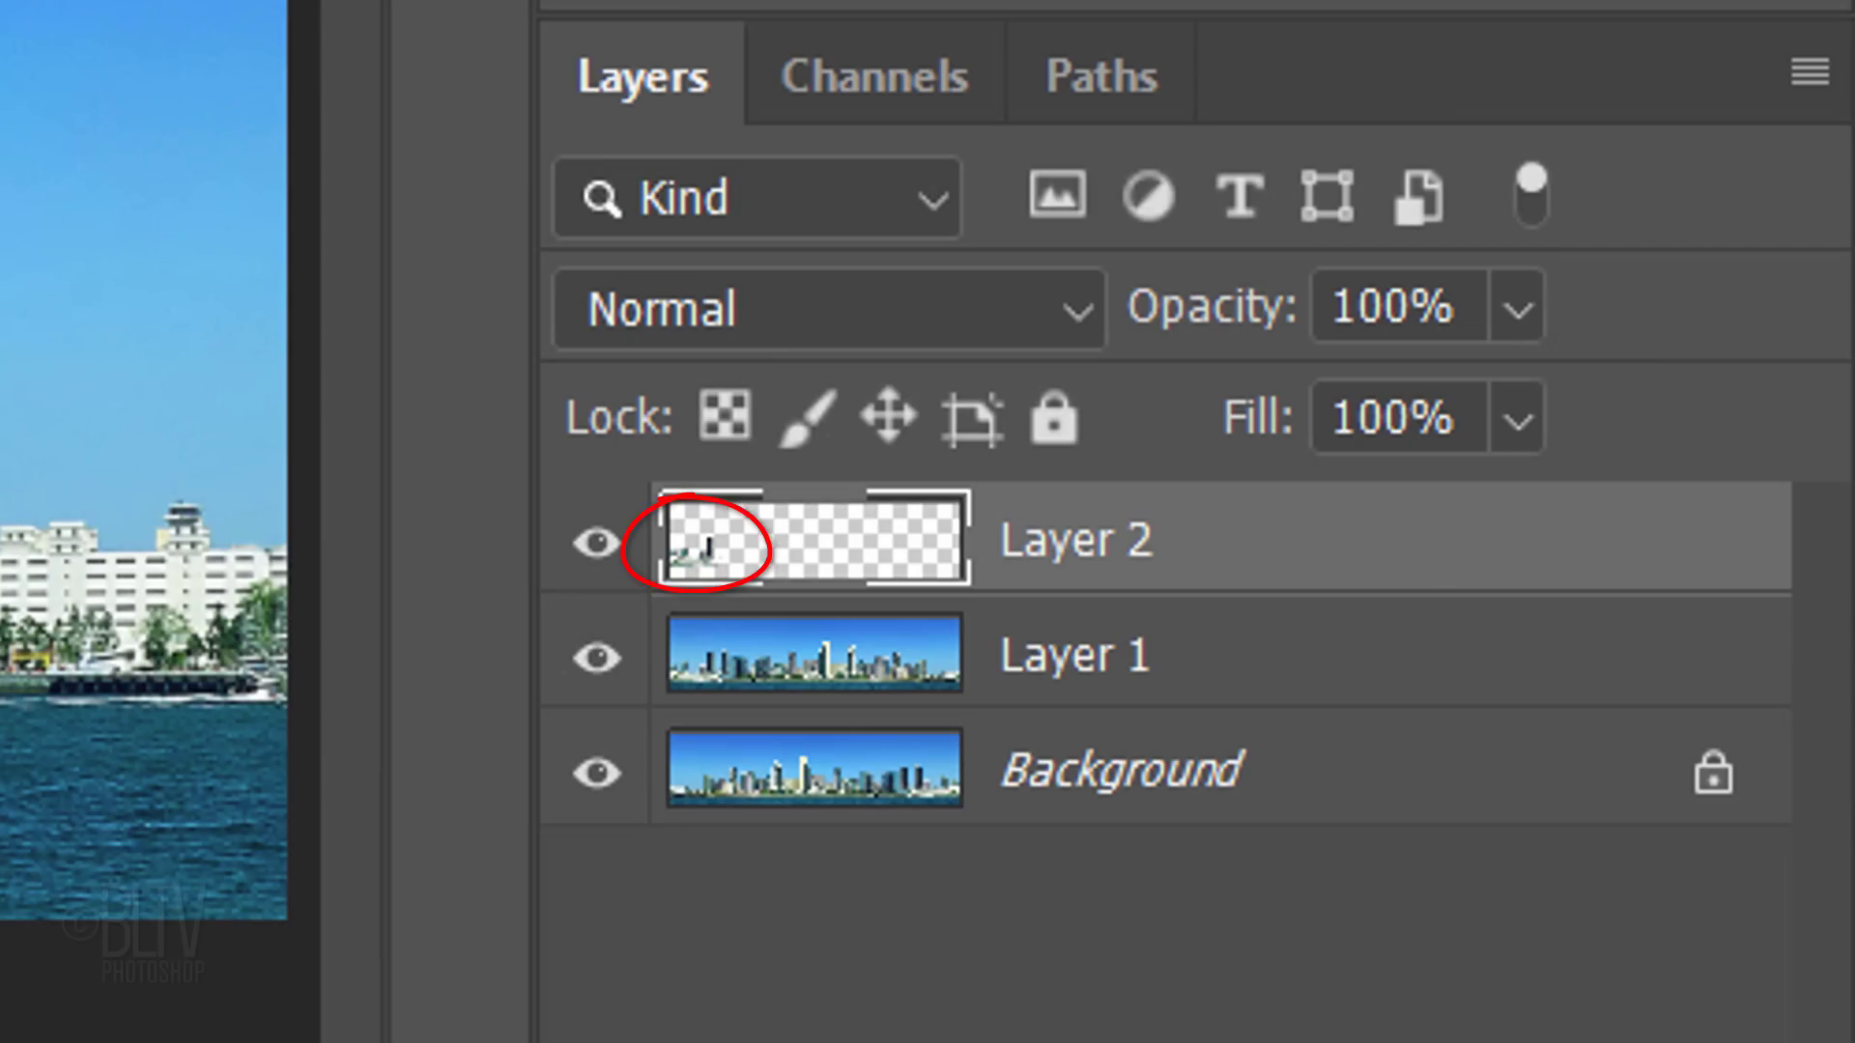
{"action": "left_click", "coordinate": [850, 659]}
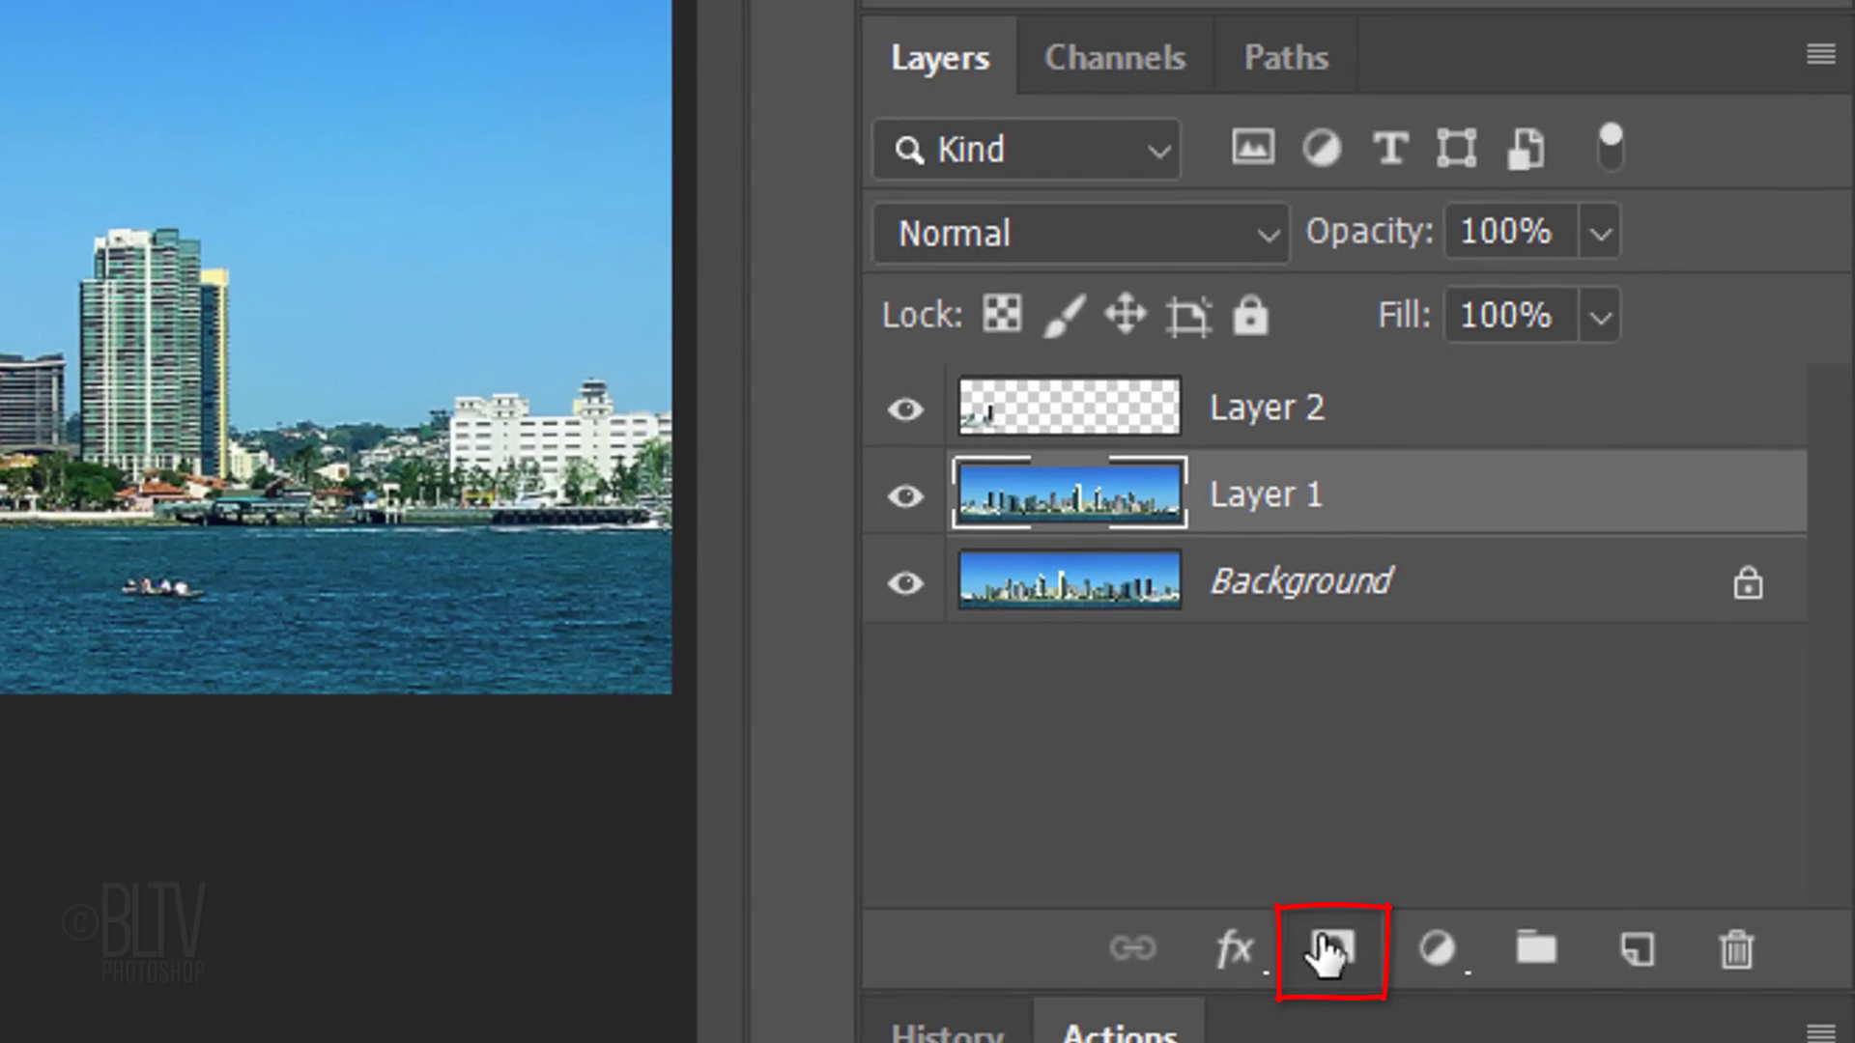
{"action": "left_click", "coordinate": [1328, 952]}
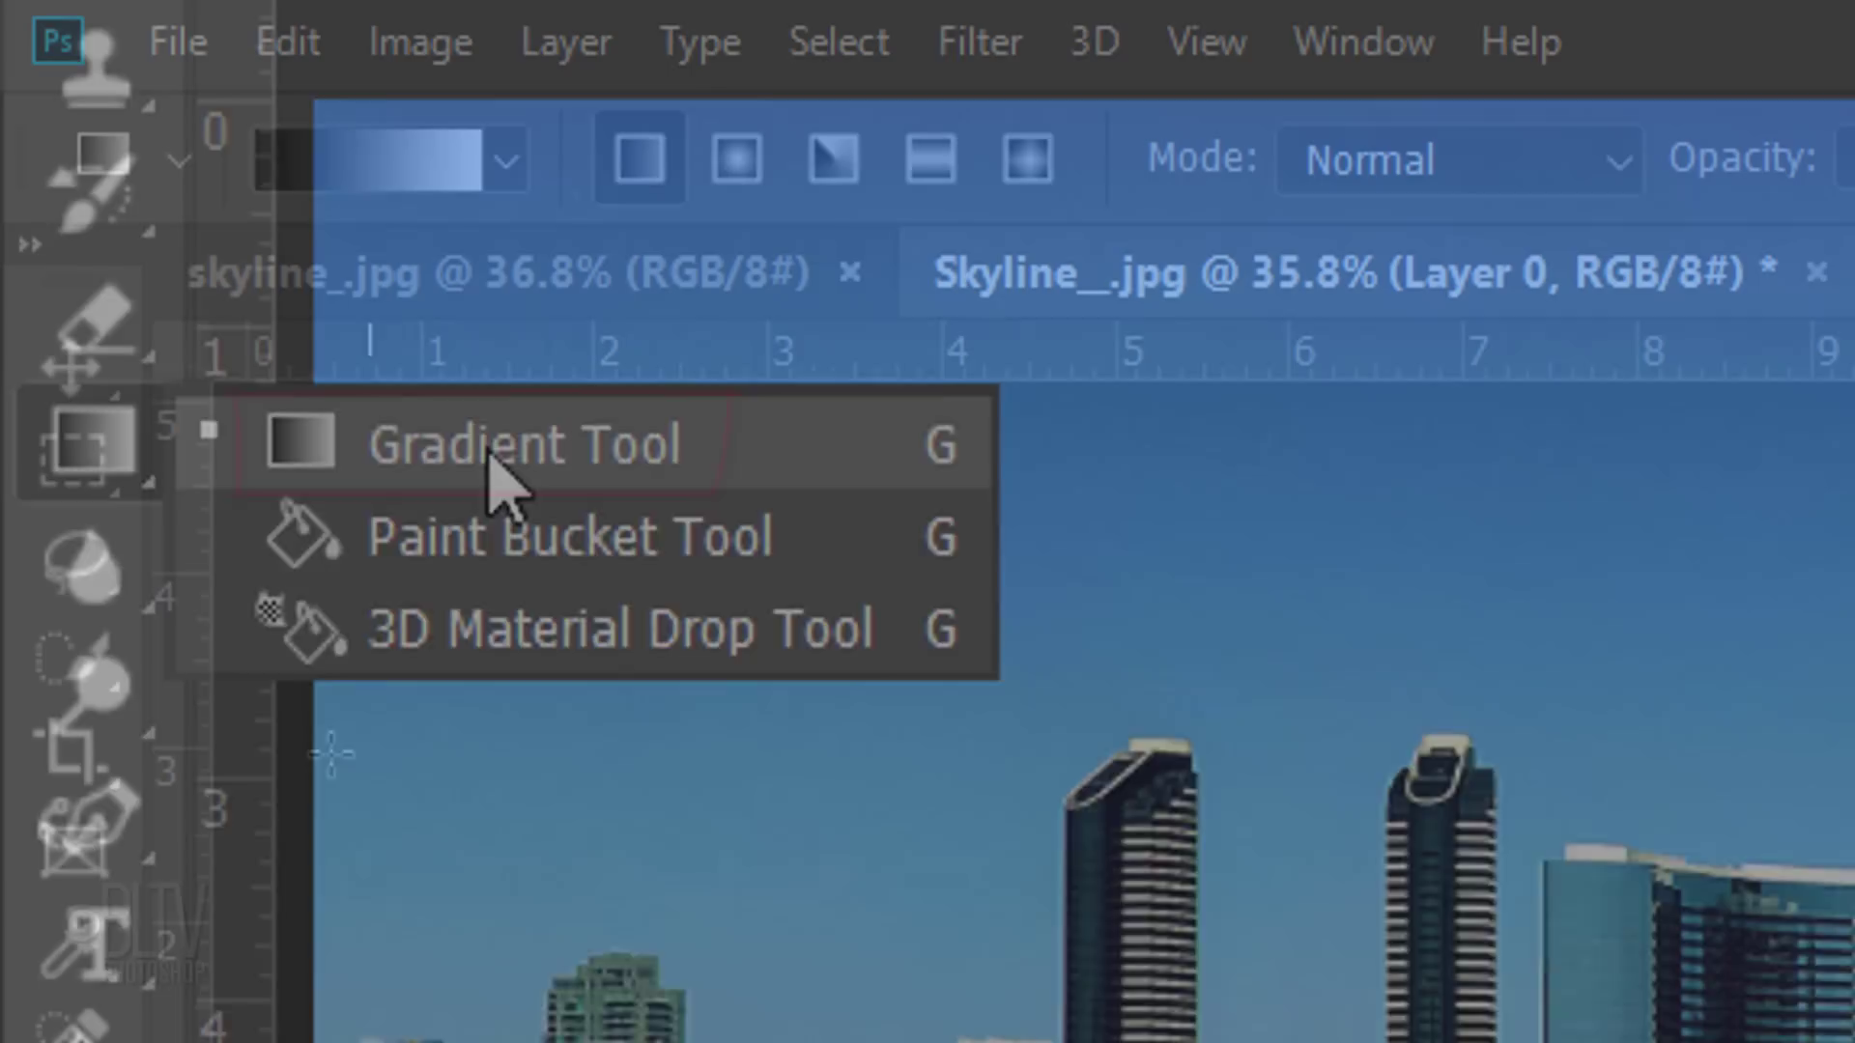
- Drag a black-to-white gradient across Layer 1's mask to fade its left edge
{"action": "left_click", "coordinate": [493, 464]}
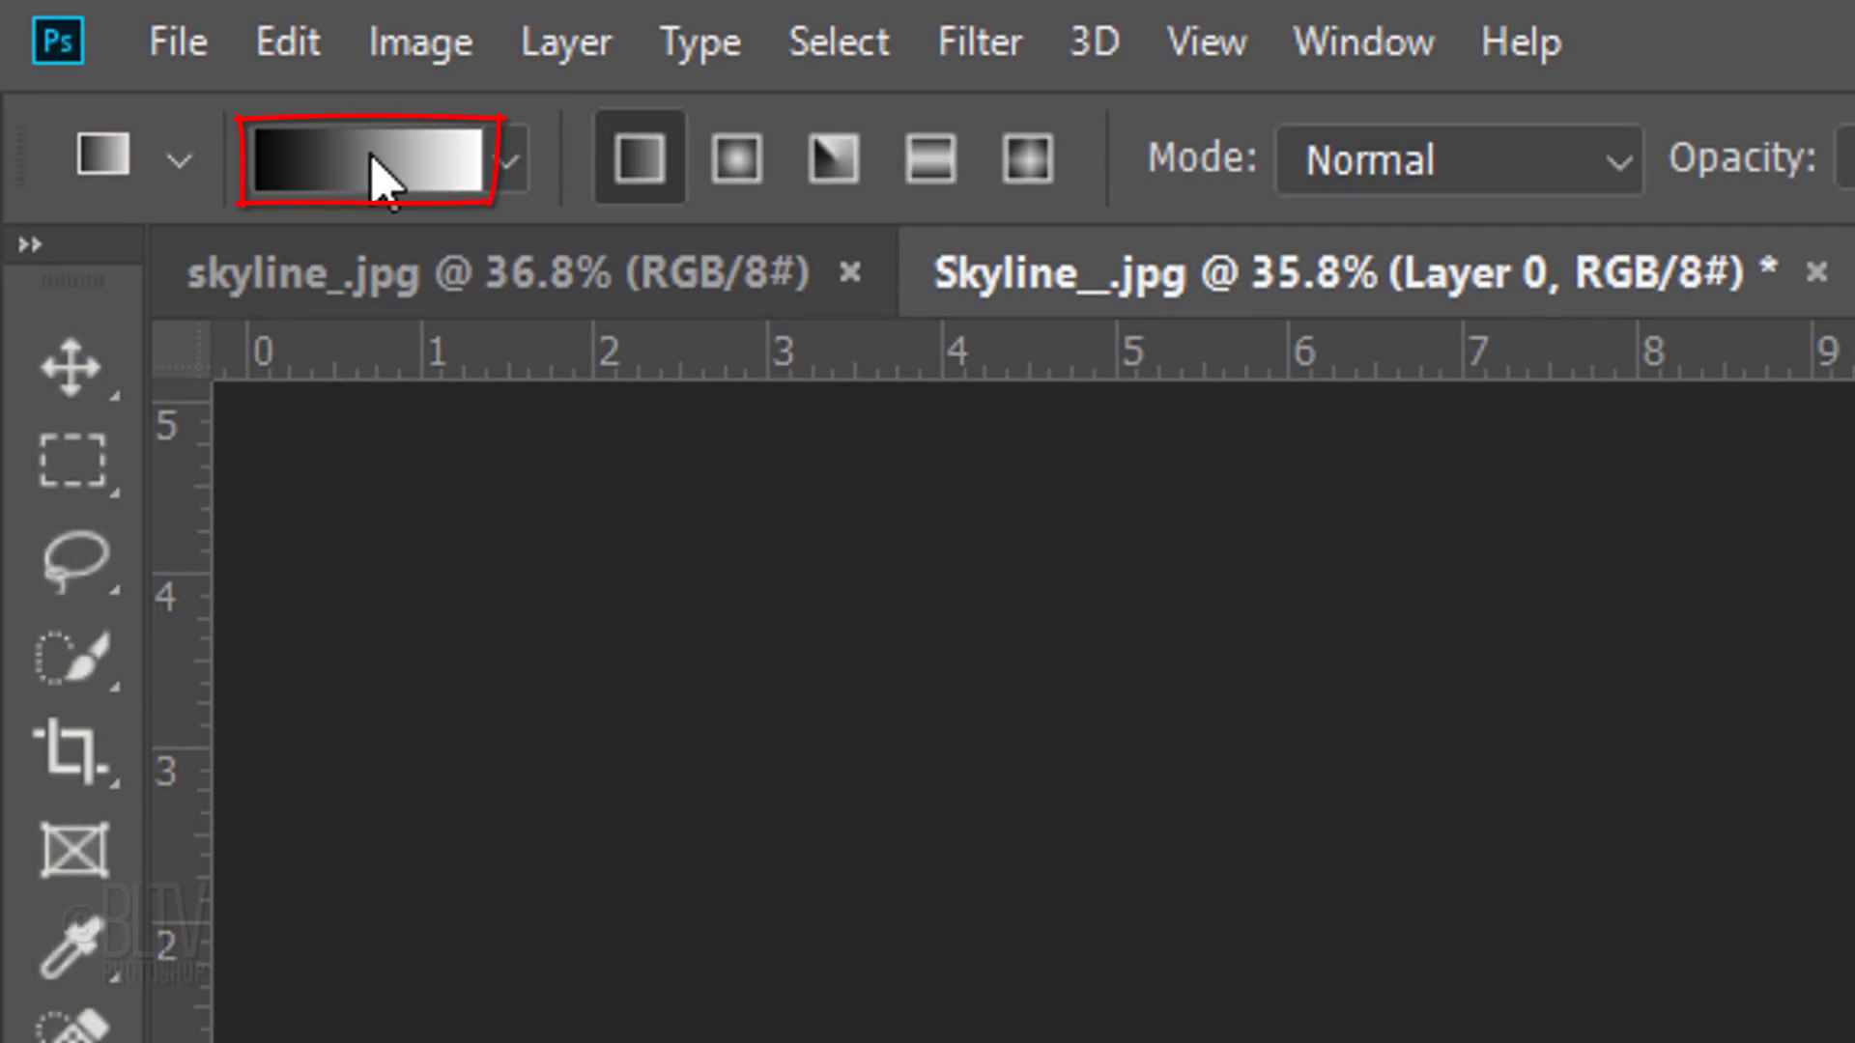
{"action": "left_click", "coordinate": [382, 174]}
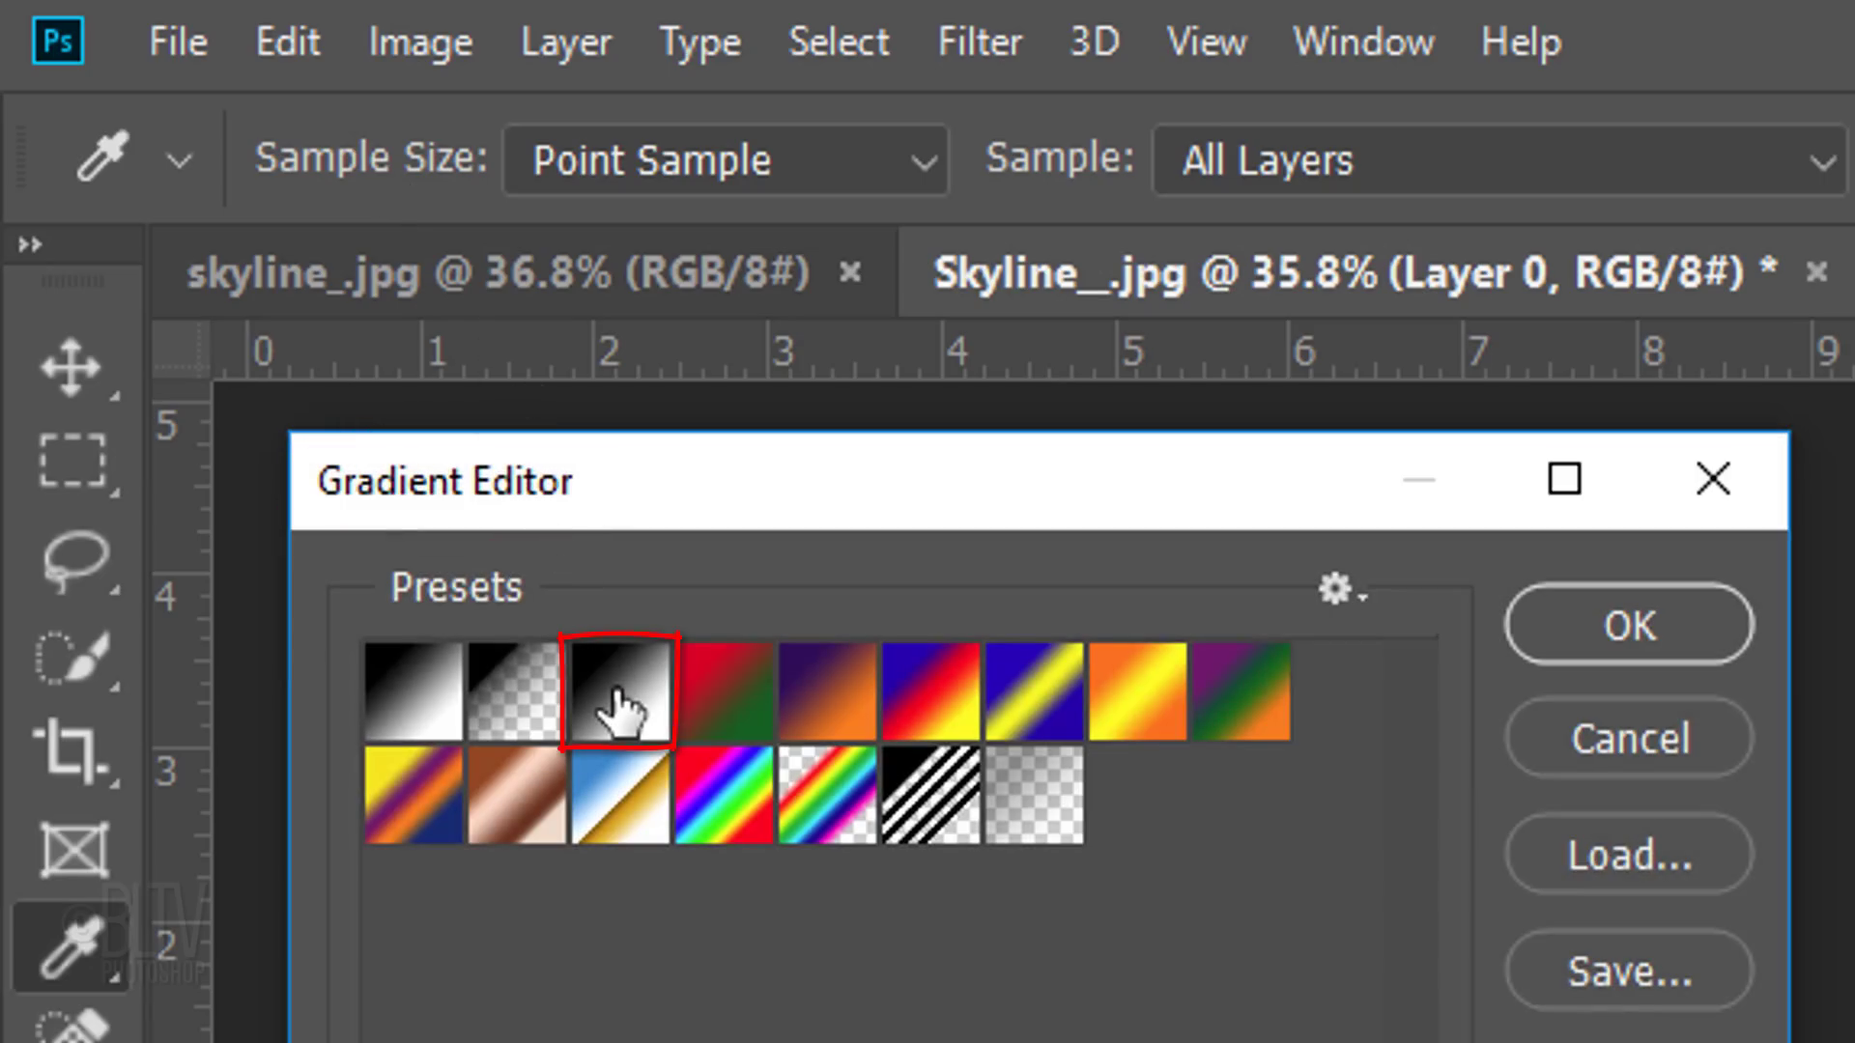
{"action": "left_click", "coordinate": [1632, 628]}
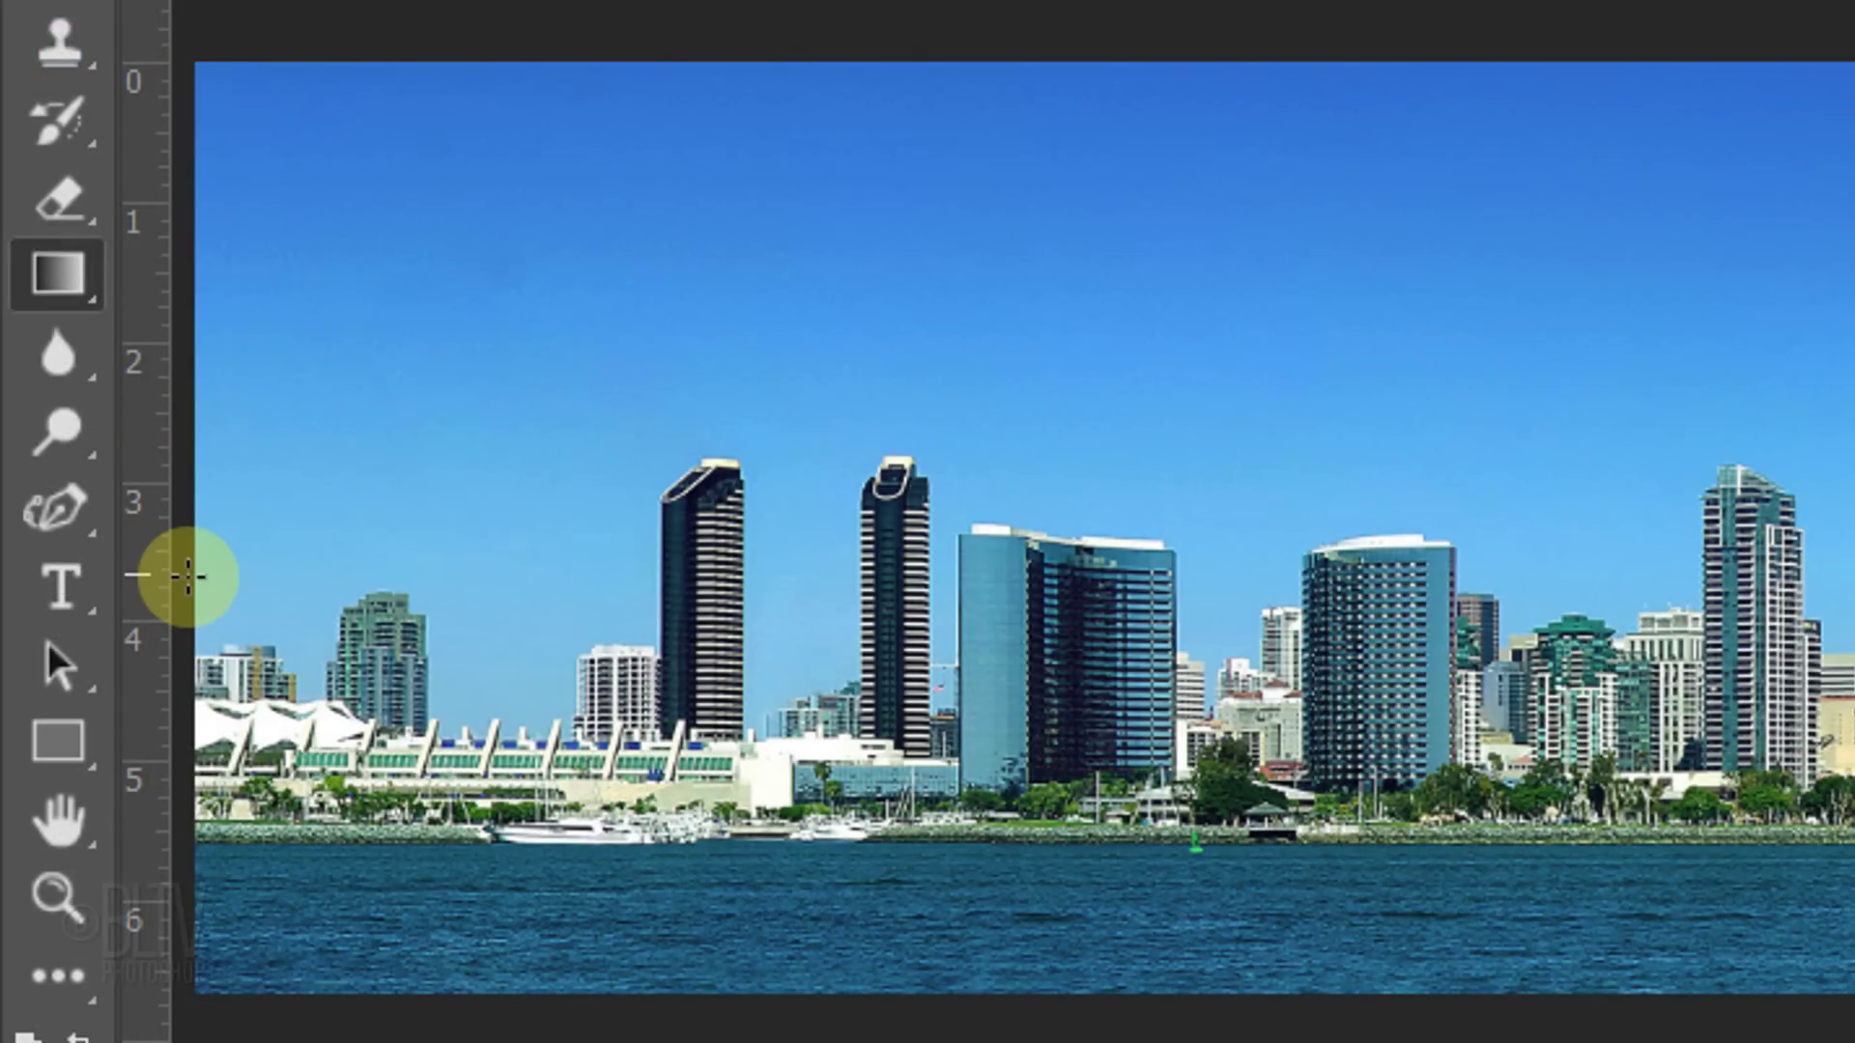
{"action": "left_click_drag", "start_coordinate": [188, 577], "coordinate": [661, 549]}
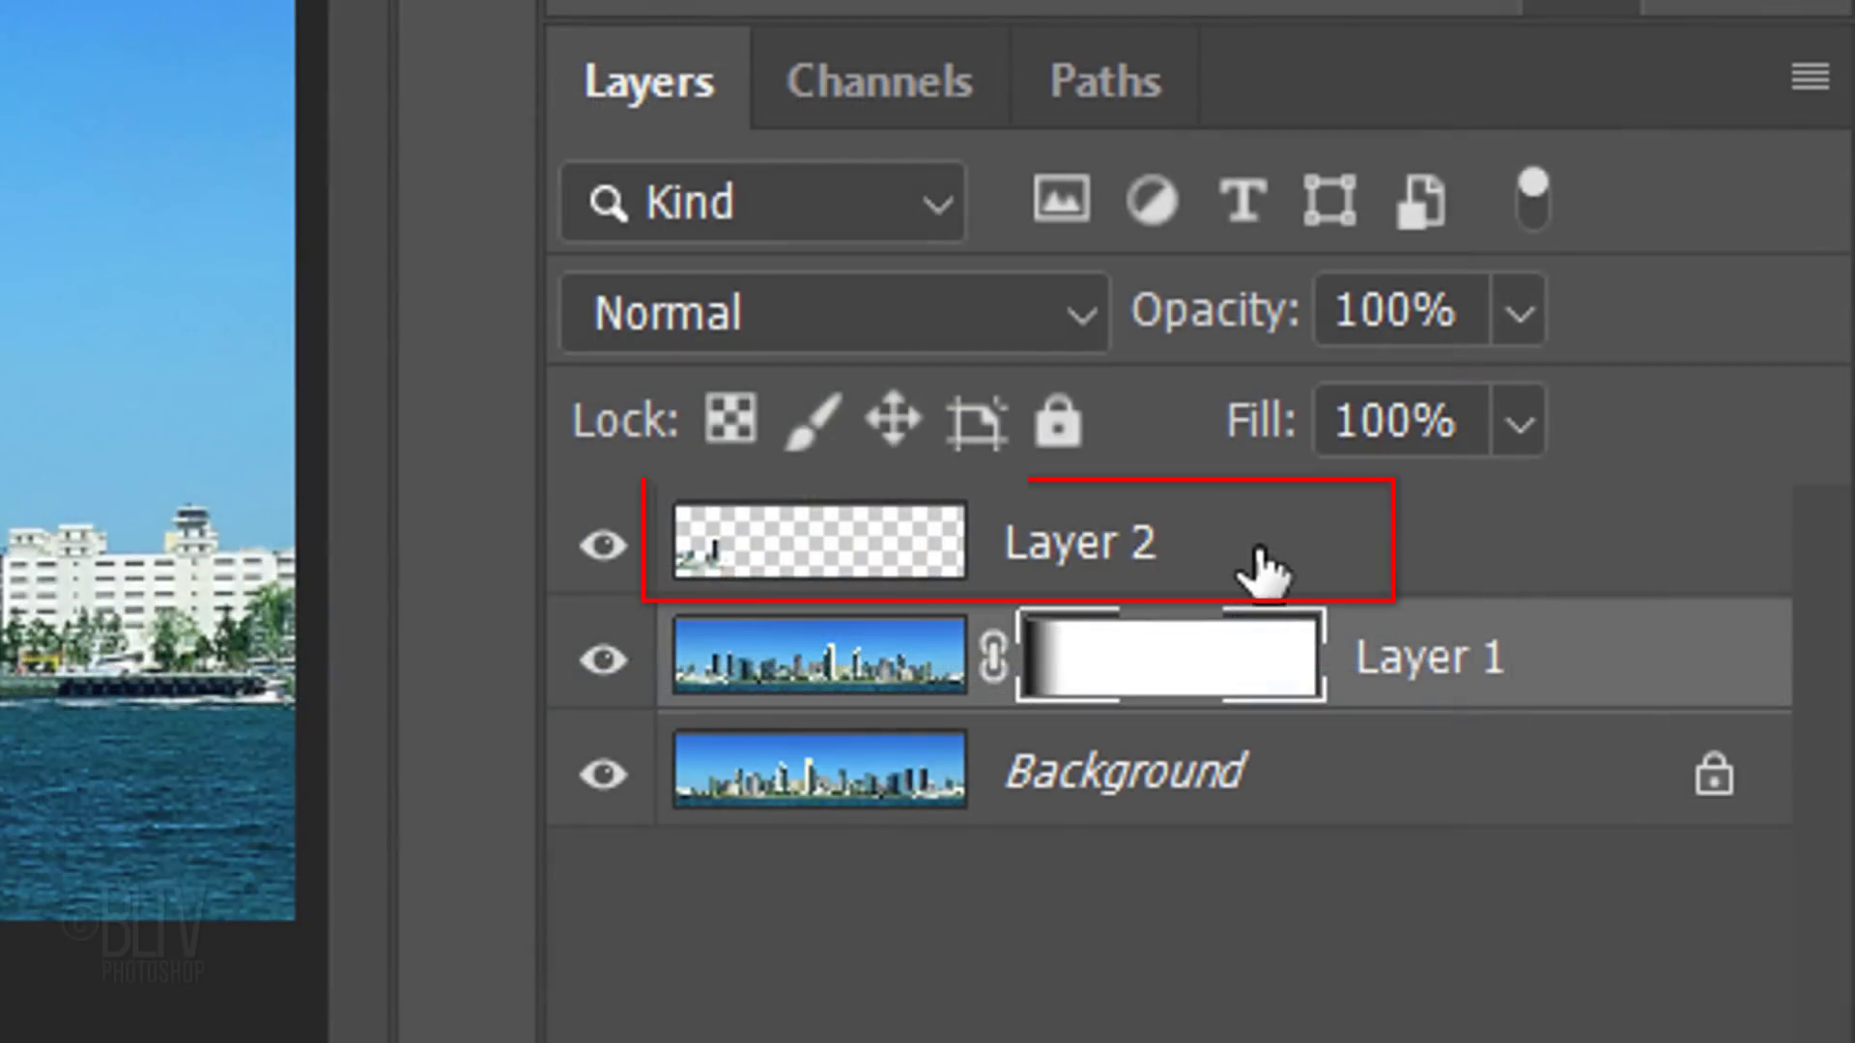
- Select Layer 2 and stamp all visible layers into a new Layer 3
{"action": "left_click", "coordinate": [1708, 626]}
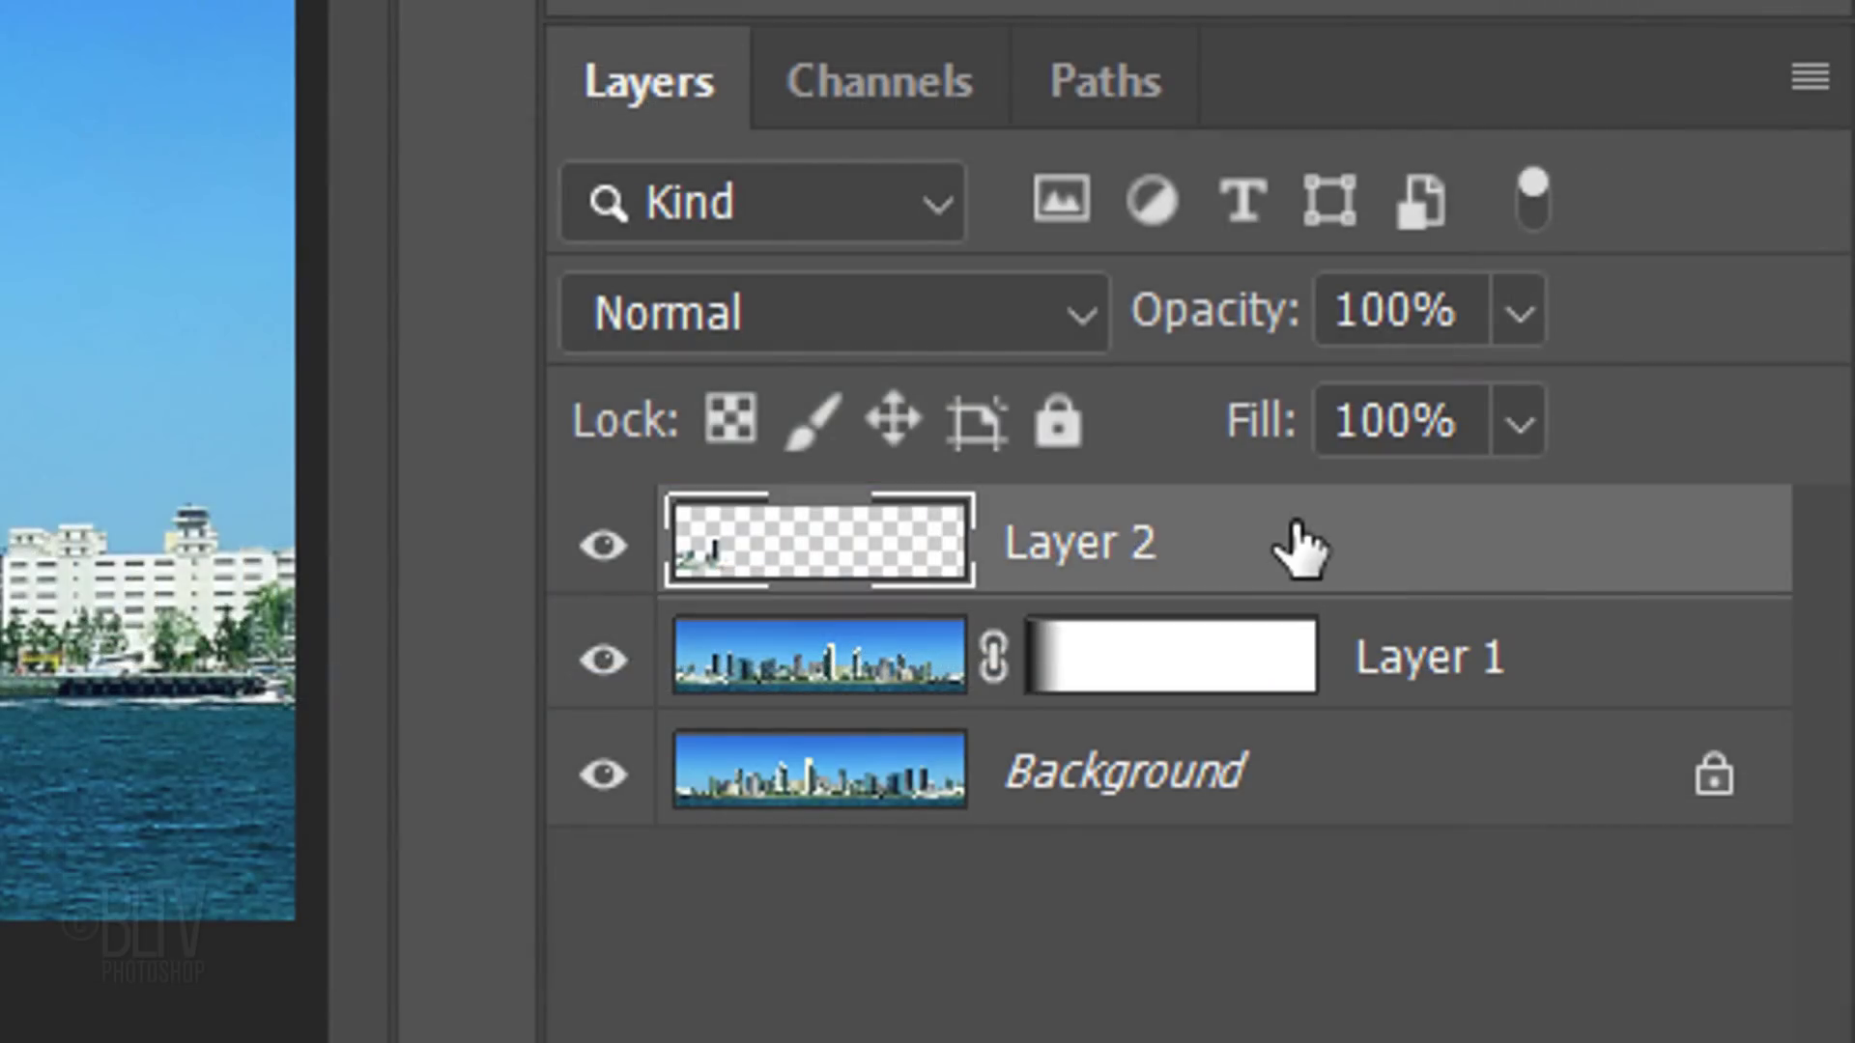
{"action": "key", "text": "ctrl+alt+shift+e"}
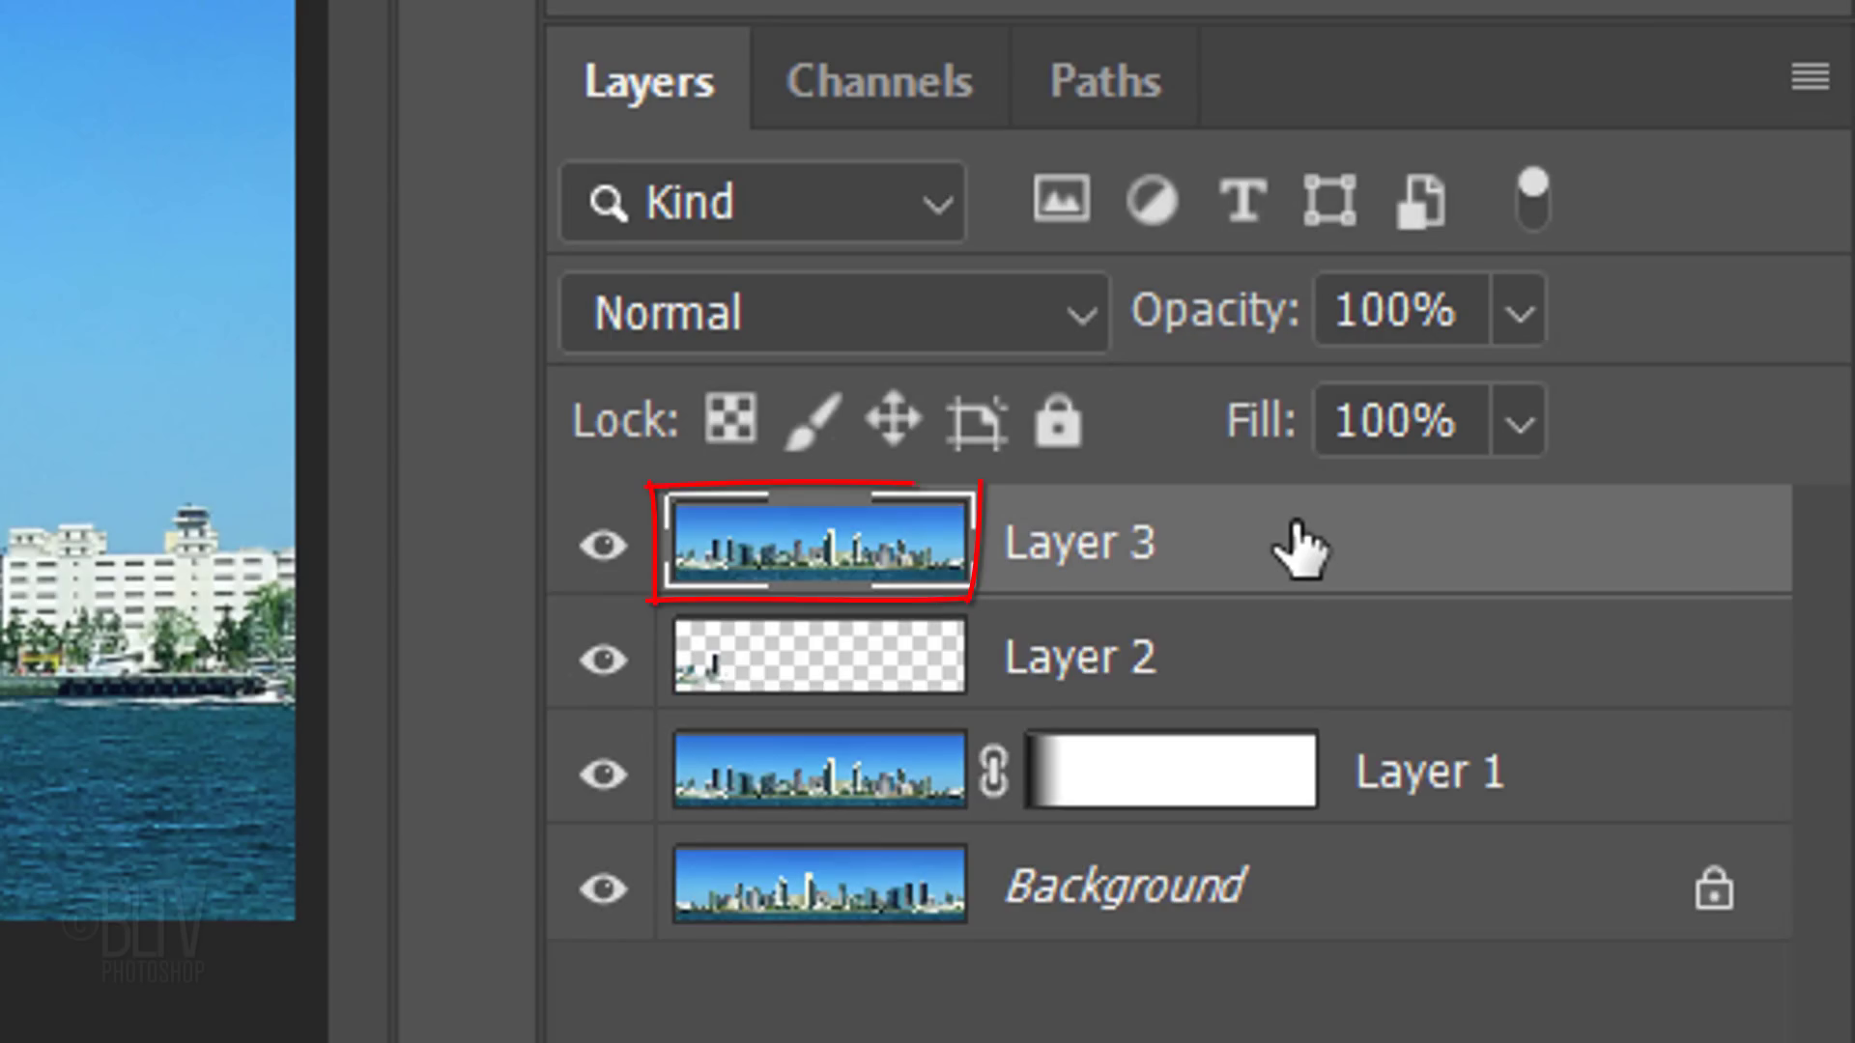
- Duplicate Layer 3 into a new document named 'Duplicate skyline'
{"action": "left_click", "coordinate": [1809, 78]}
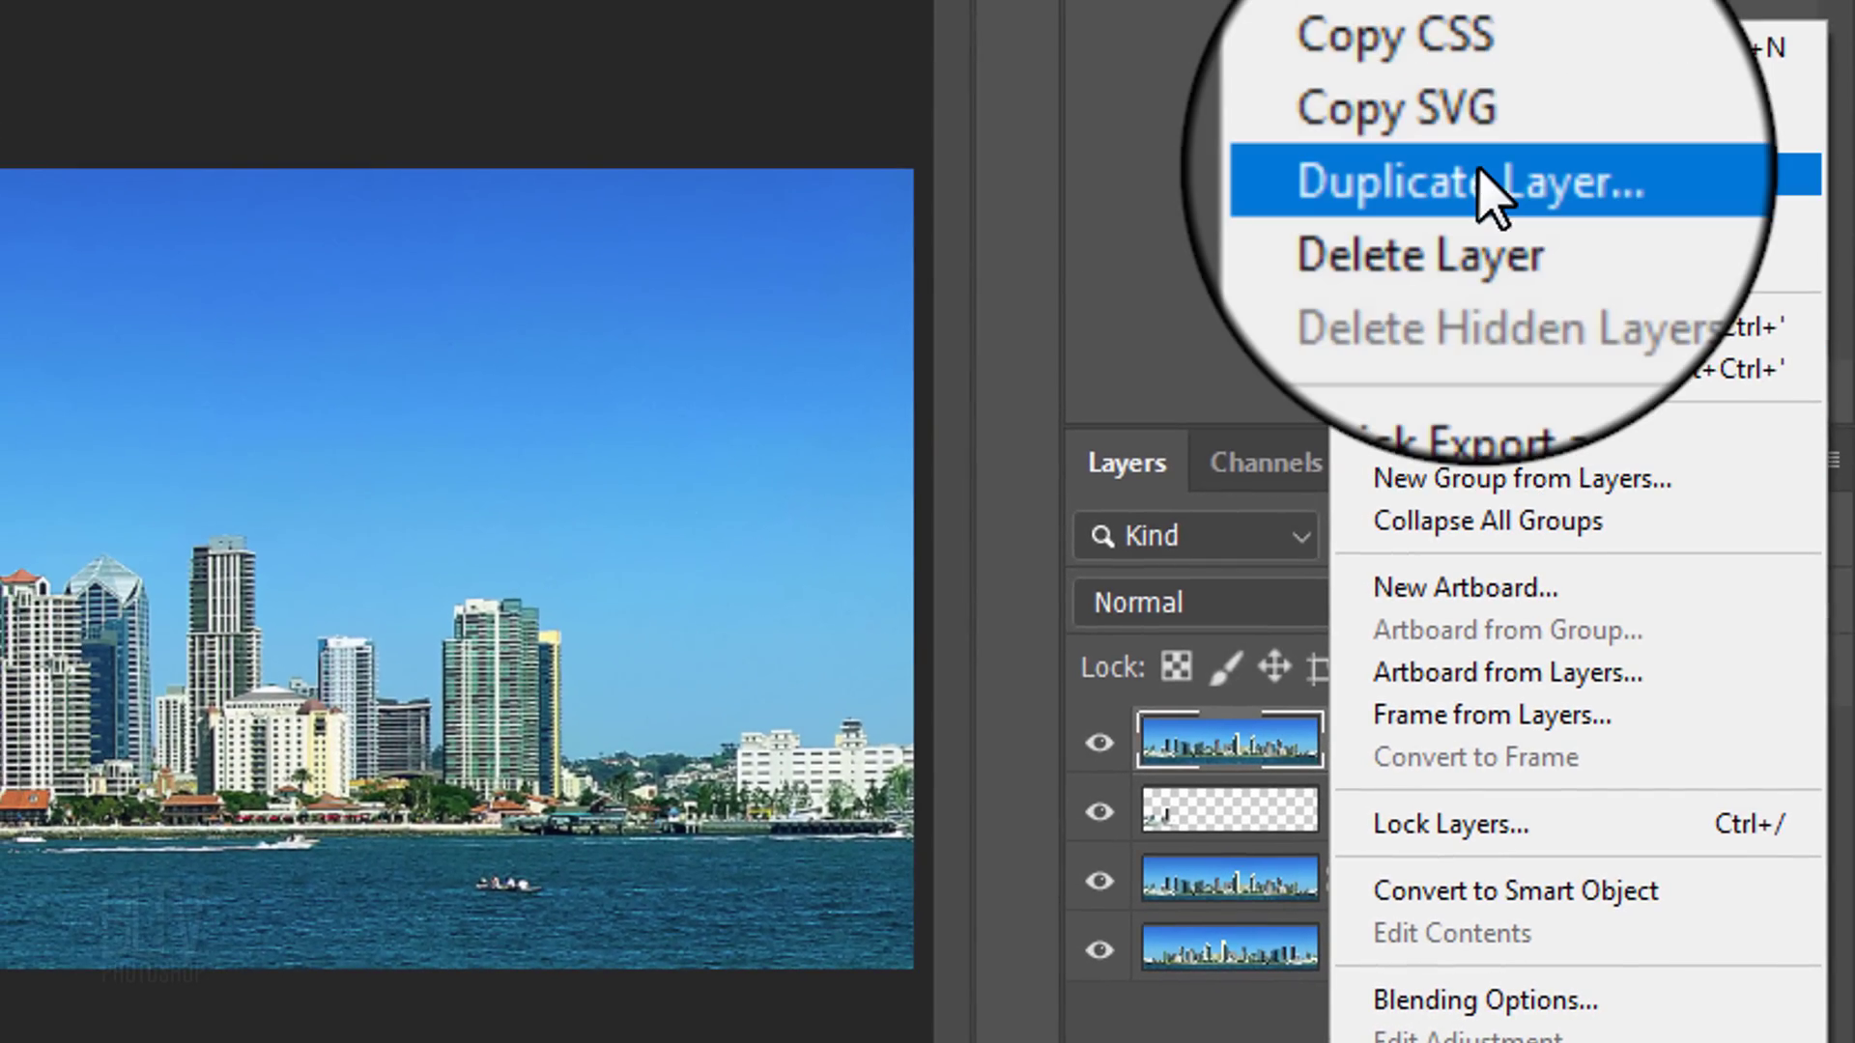
{"action": "left_click", "coordinate": [1487, 178]}
{"action": "left_click", "coordinate": [869, 572]}
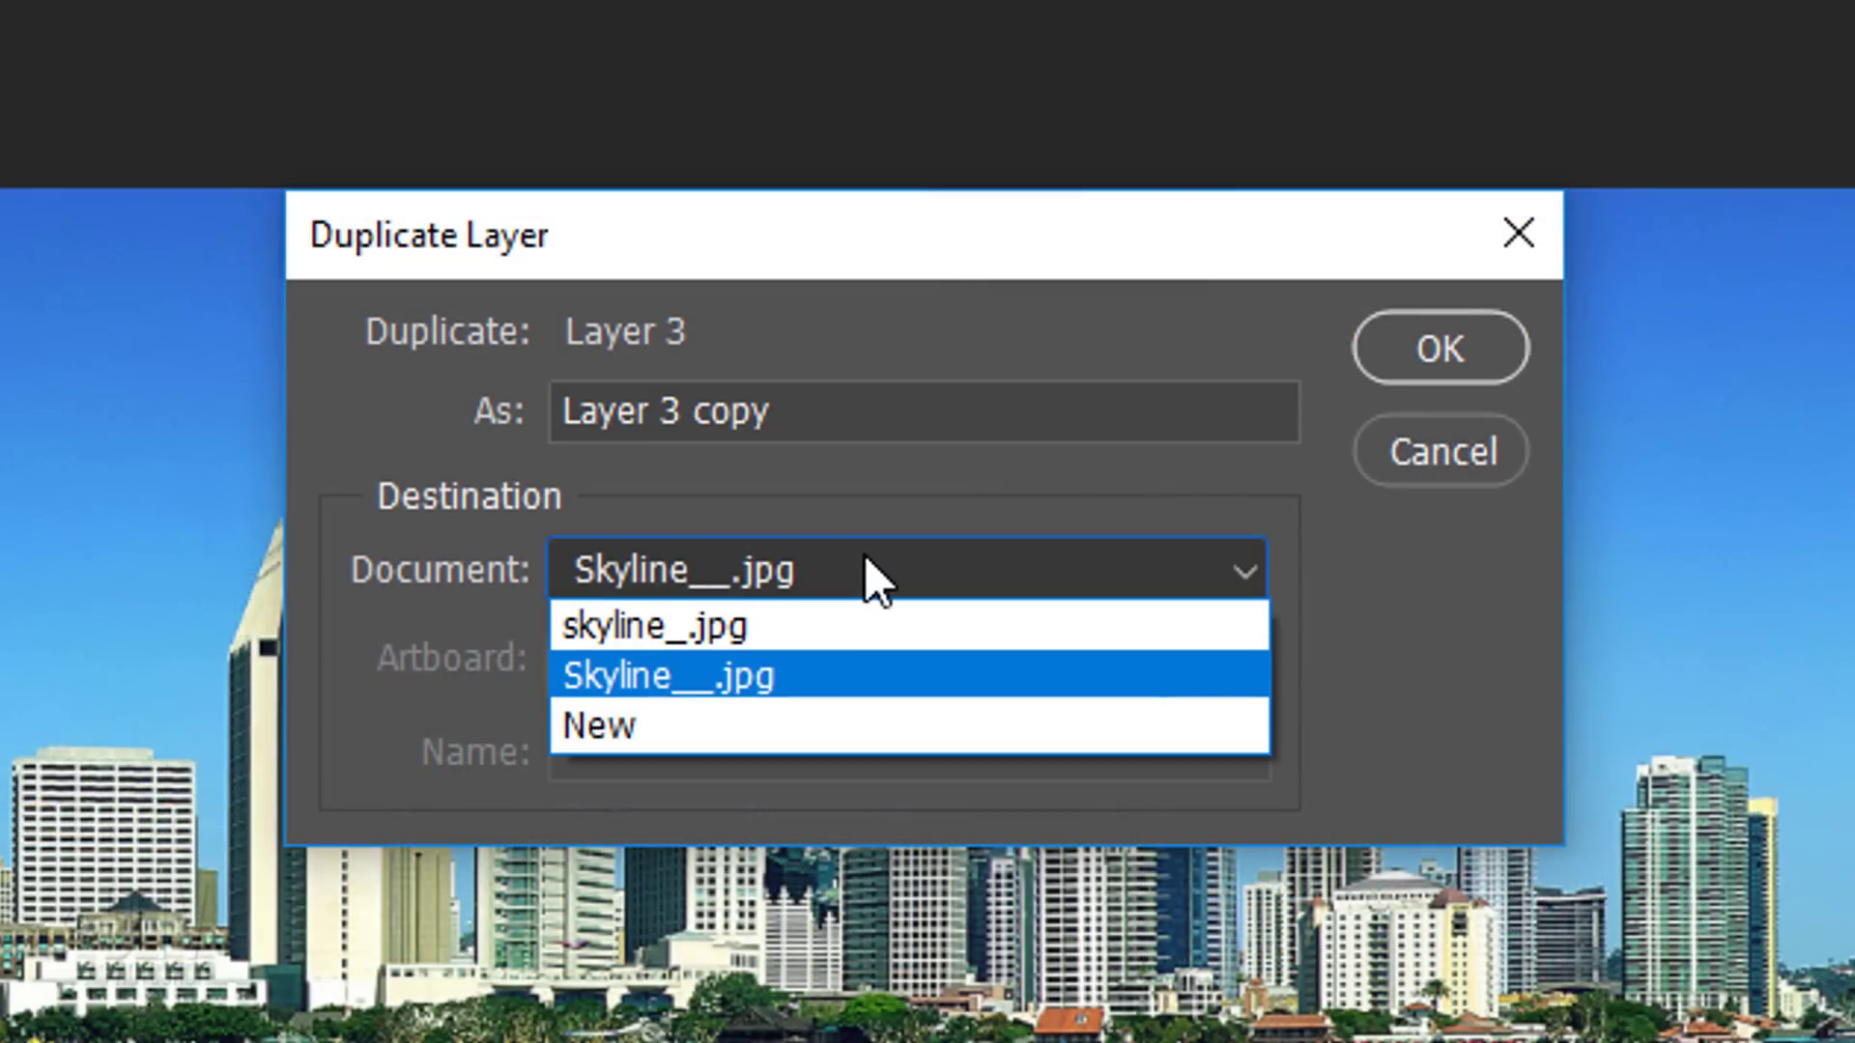
{"action": "left_click", "coordinate": [738, 725]}
{"action": "type", "text": "Duplic"}
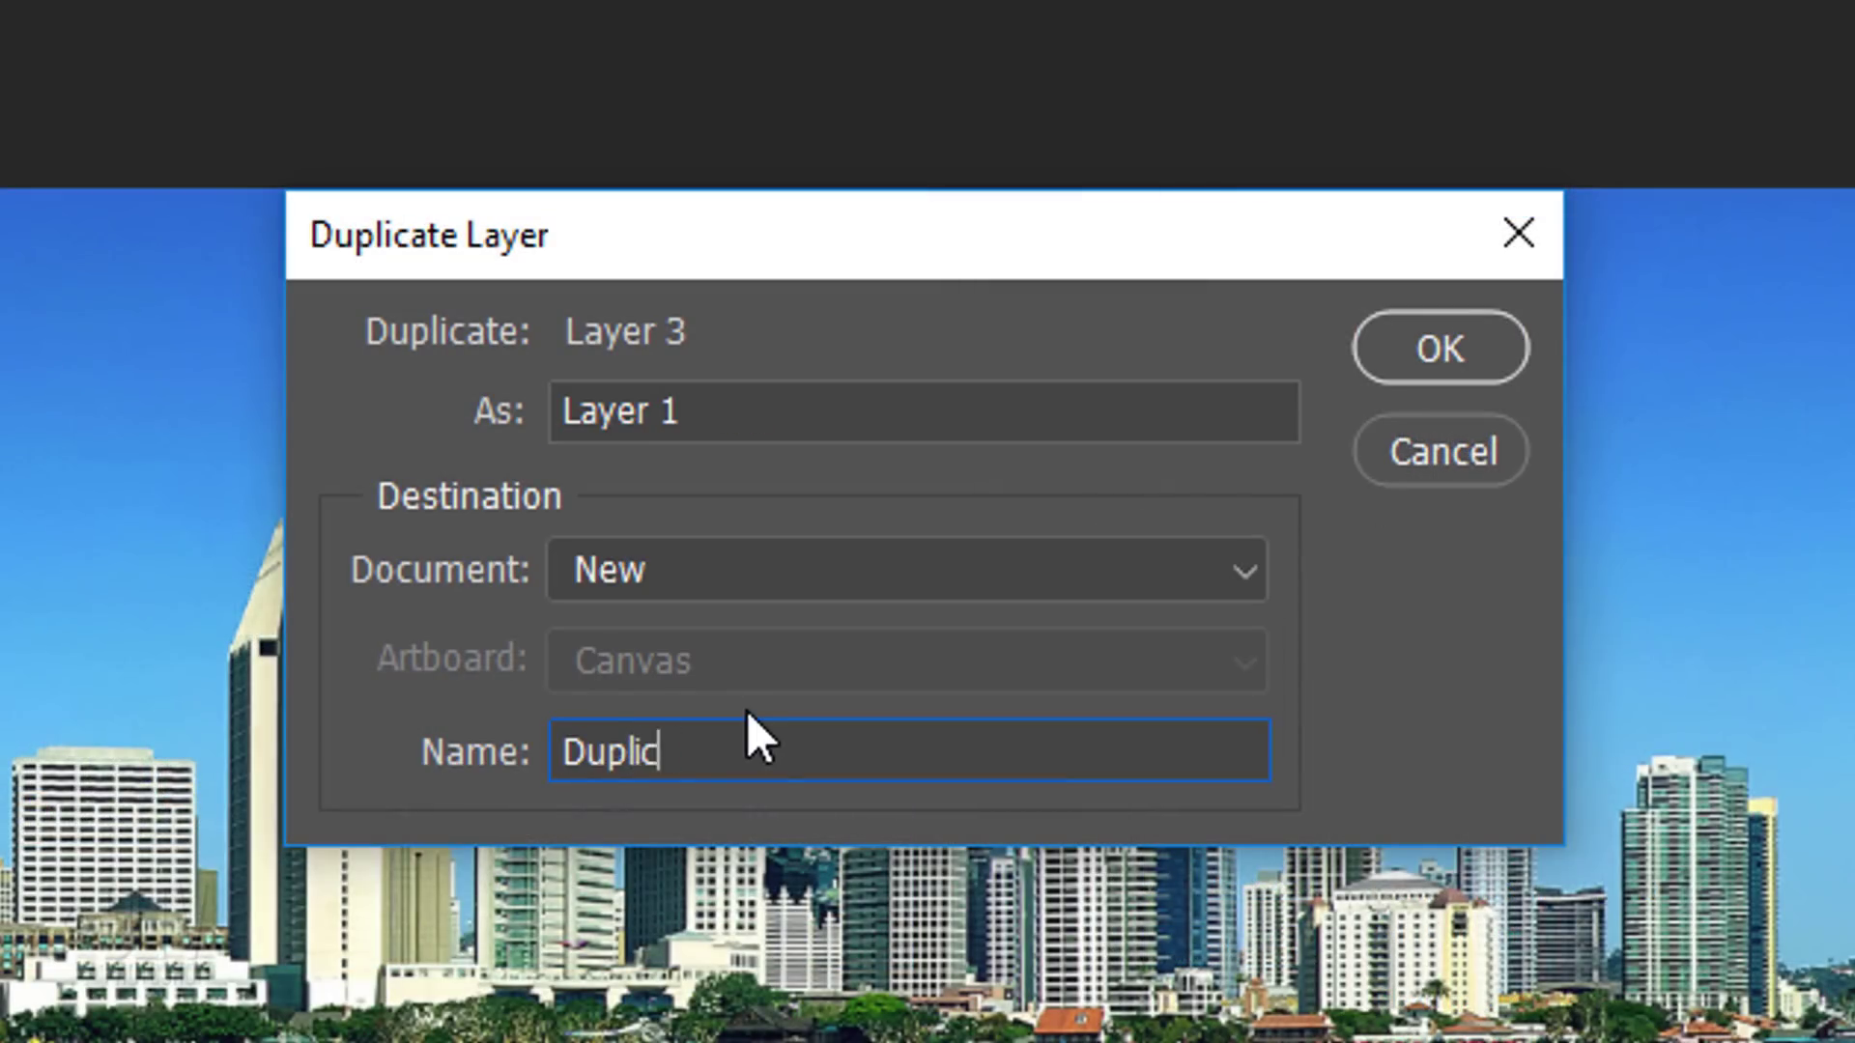
{"action": "type", "text": "ate skyline"}
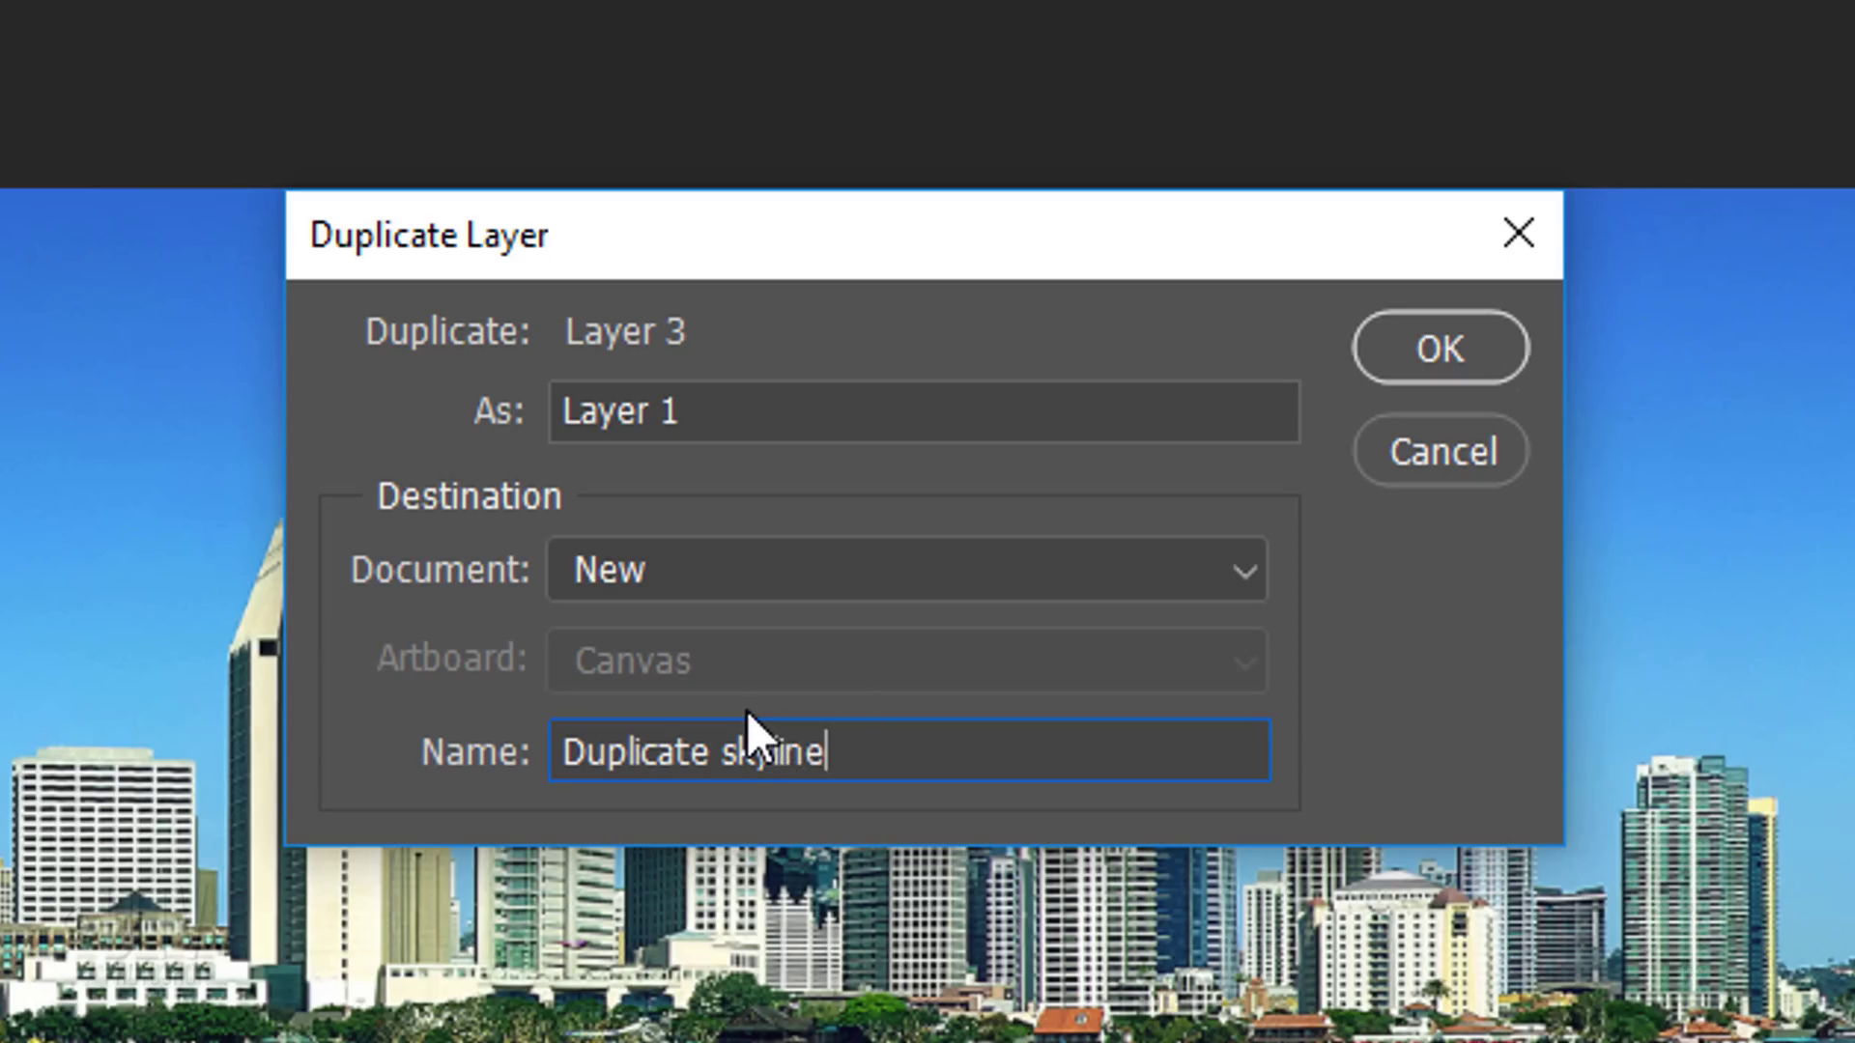
{"action": "left_click", "coordinate": [1412, 359]}
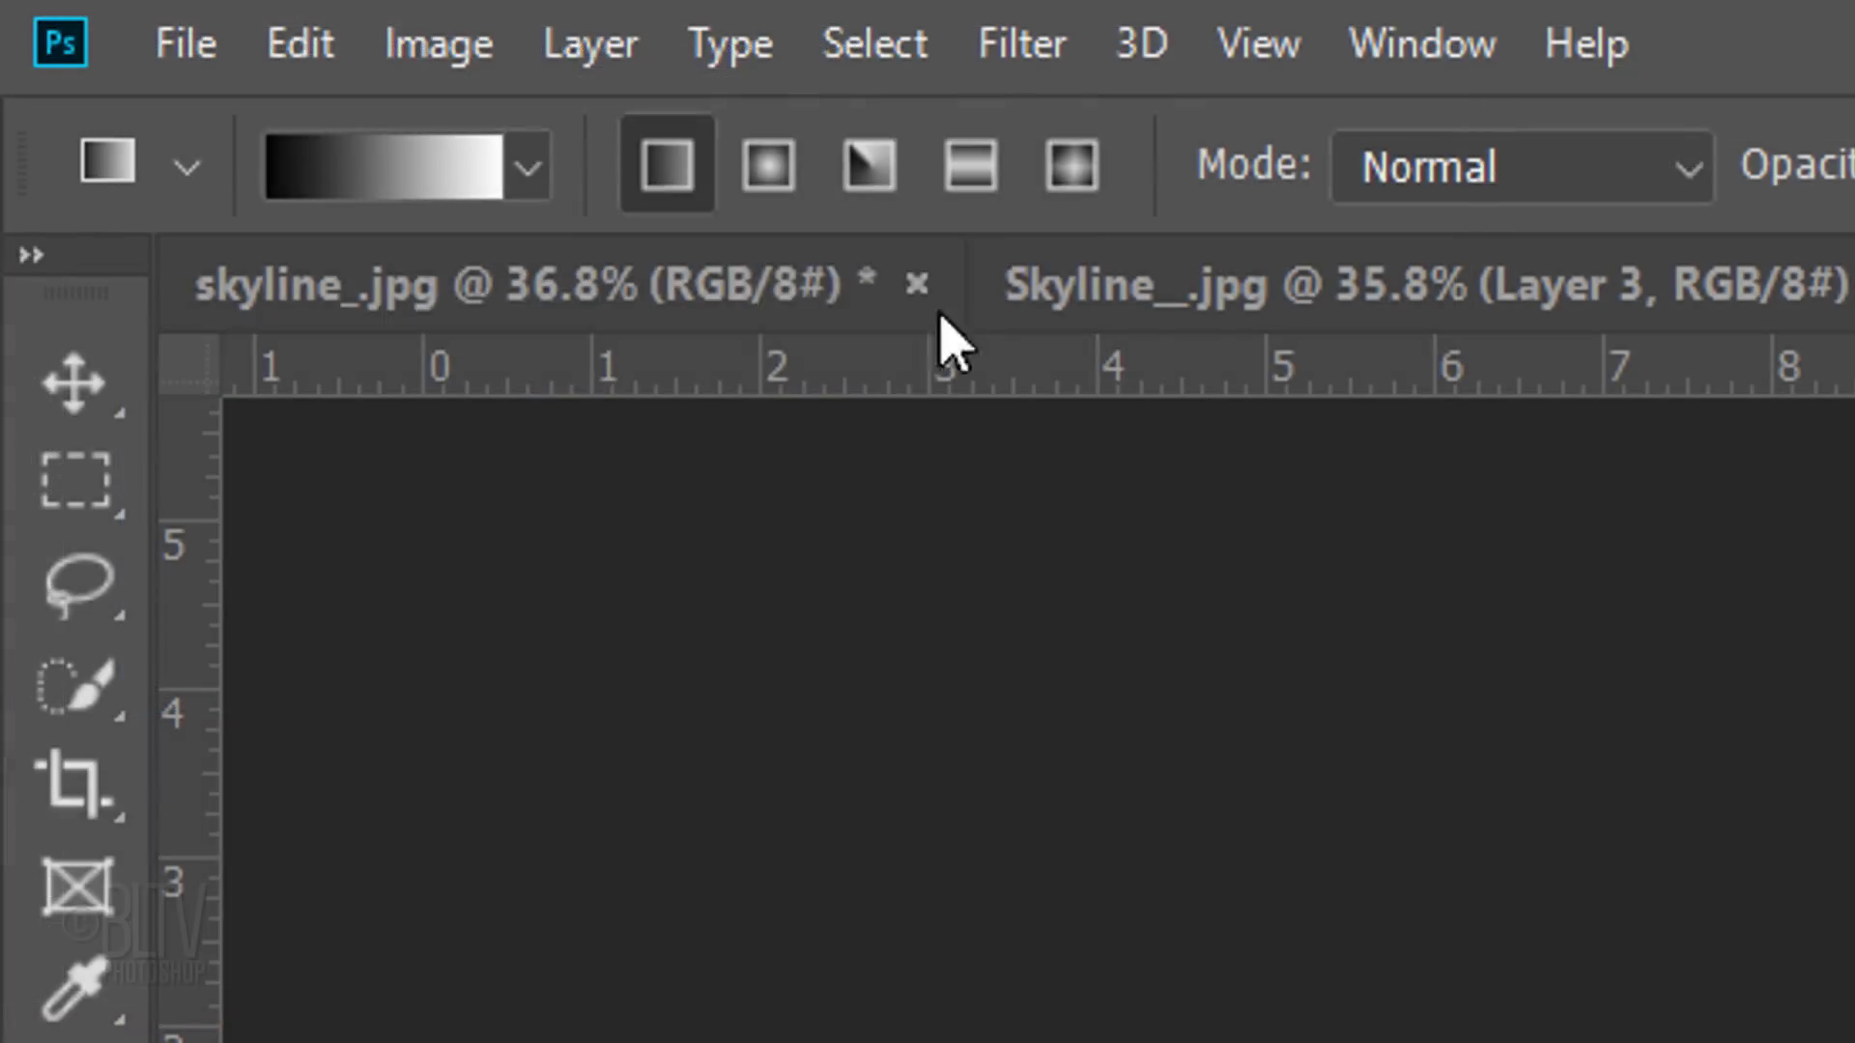
- Unlink the proportions and set the image size to 1000 × 1000 px
{"action": "left_click", "coordinate": [127, 14]}
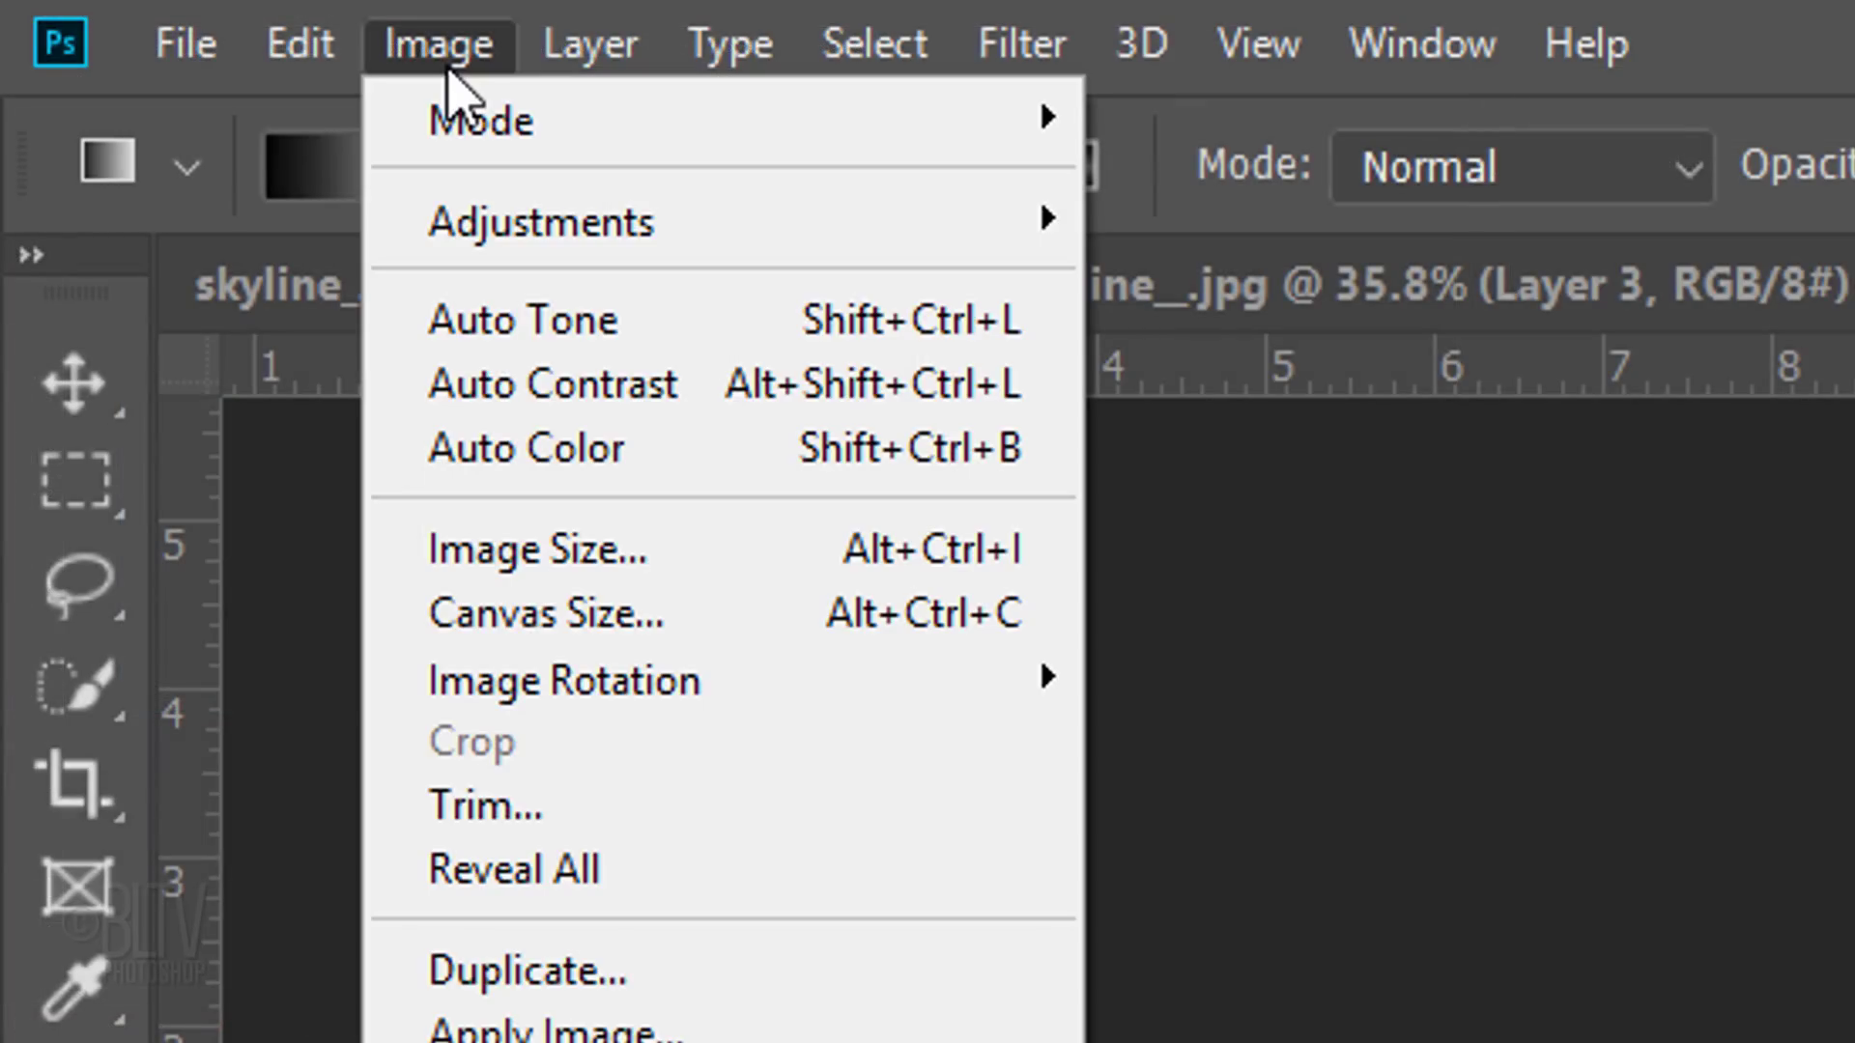
{"action": "left_click", "coordinate": [512, 556]}
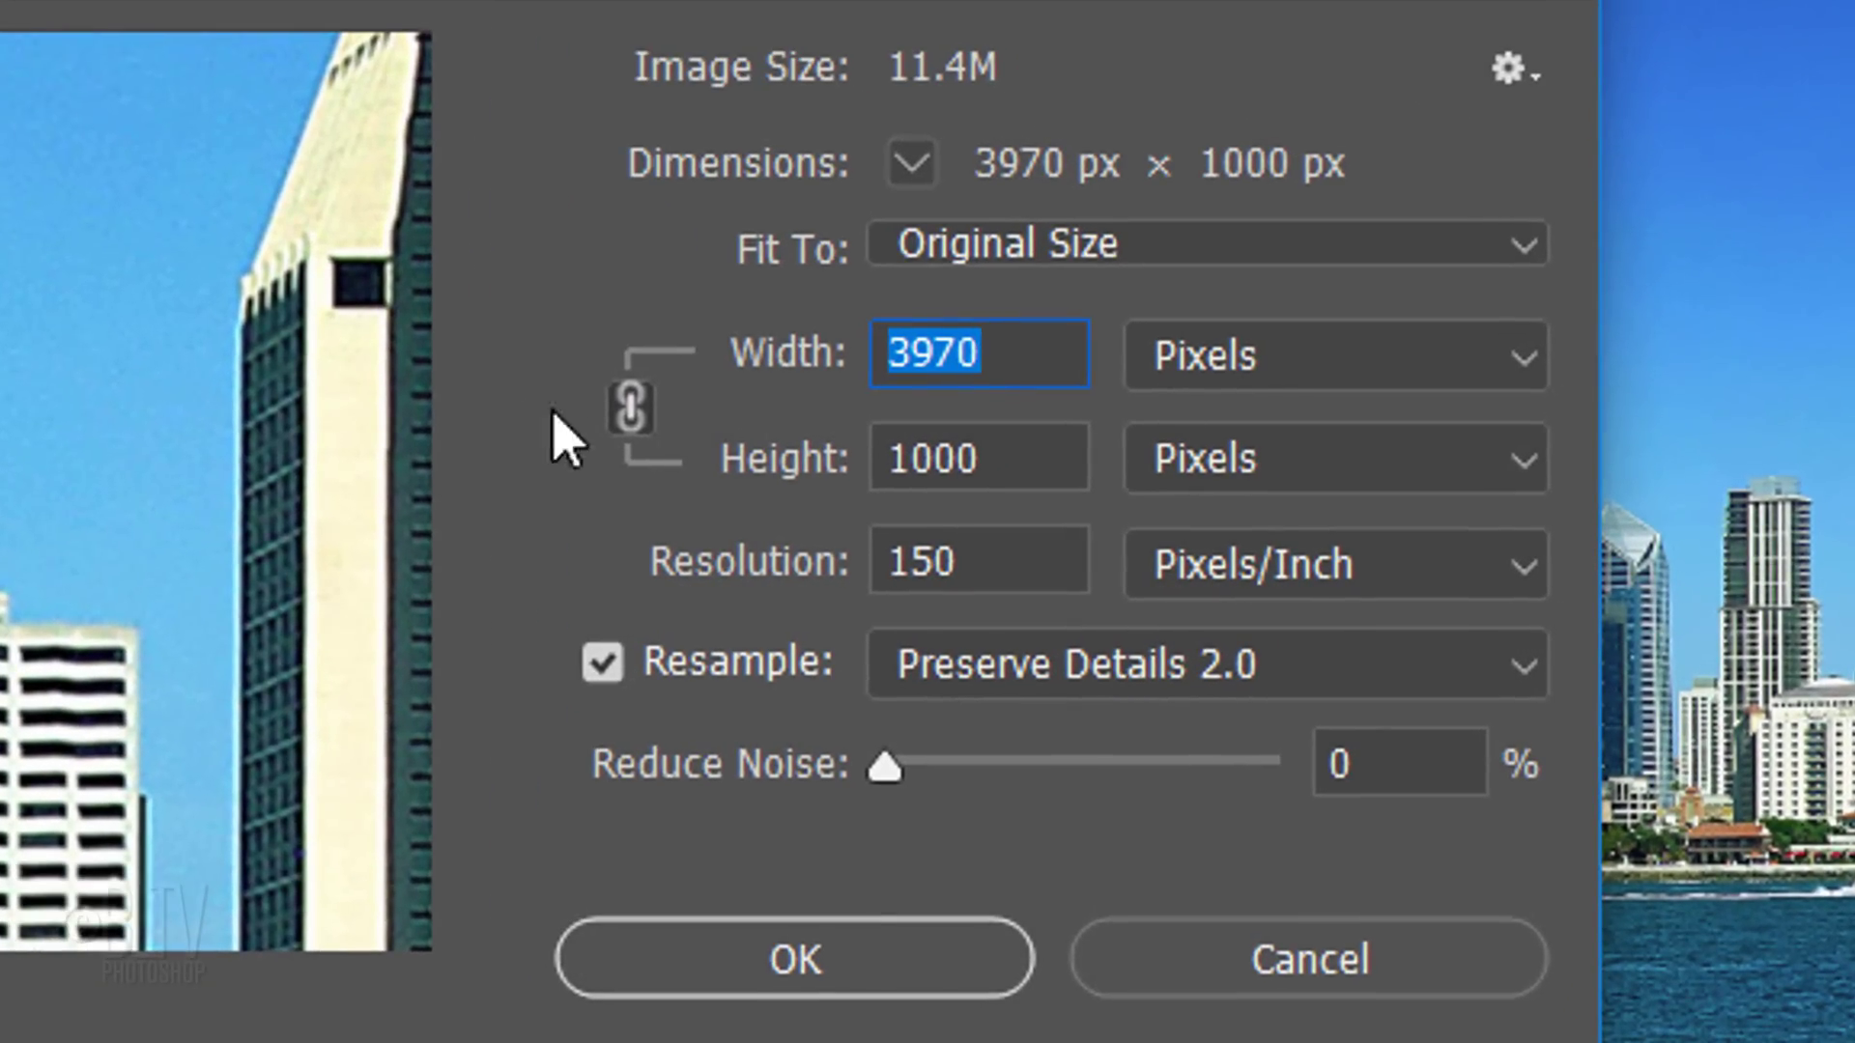
{"action": "left_click", "coordinate": [628, 405]}
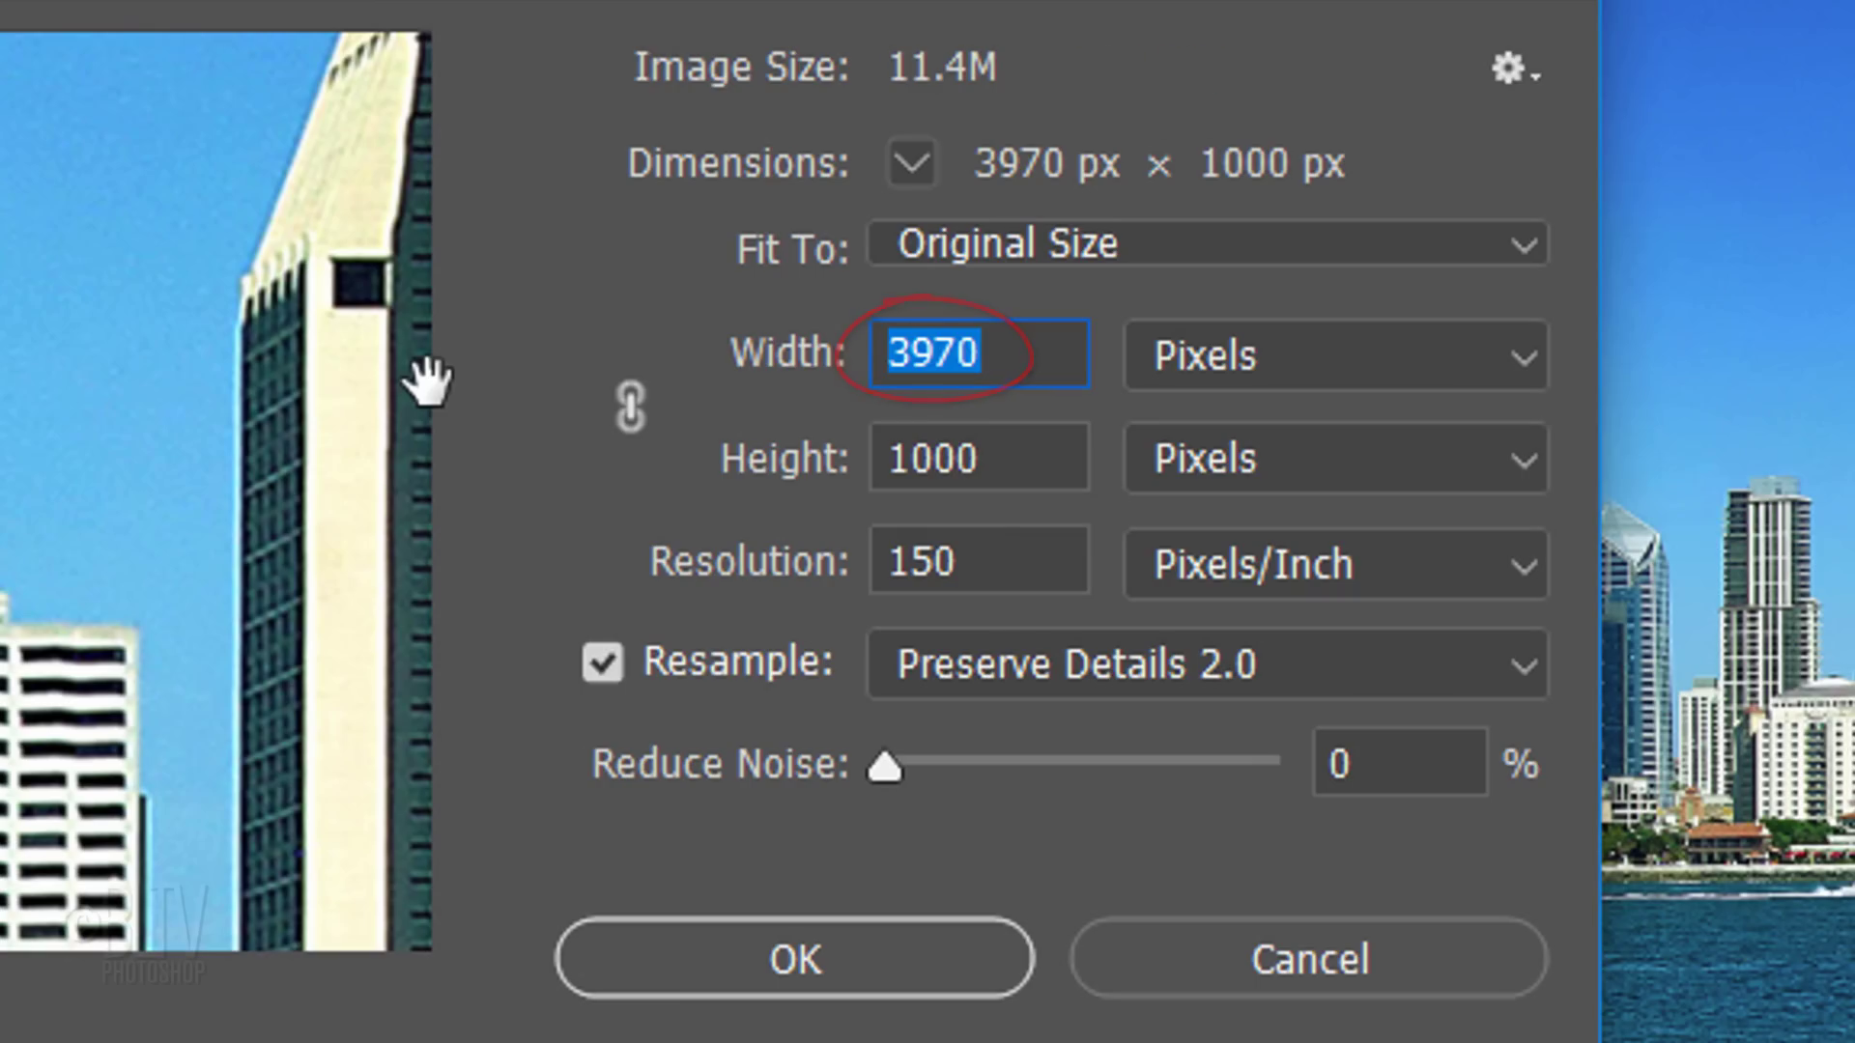
{"action": "type", "text": "1000"}
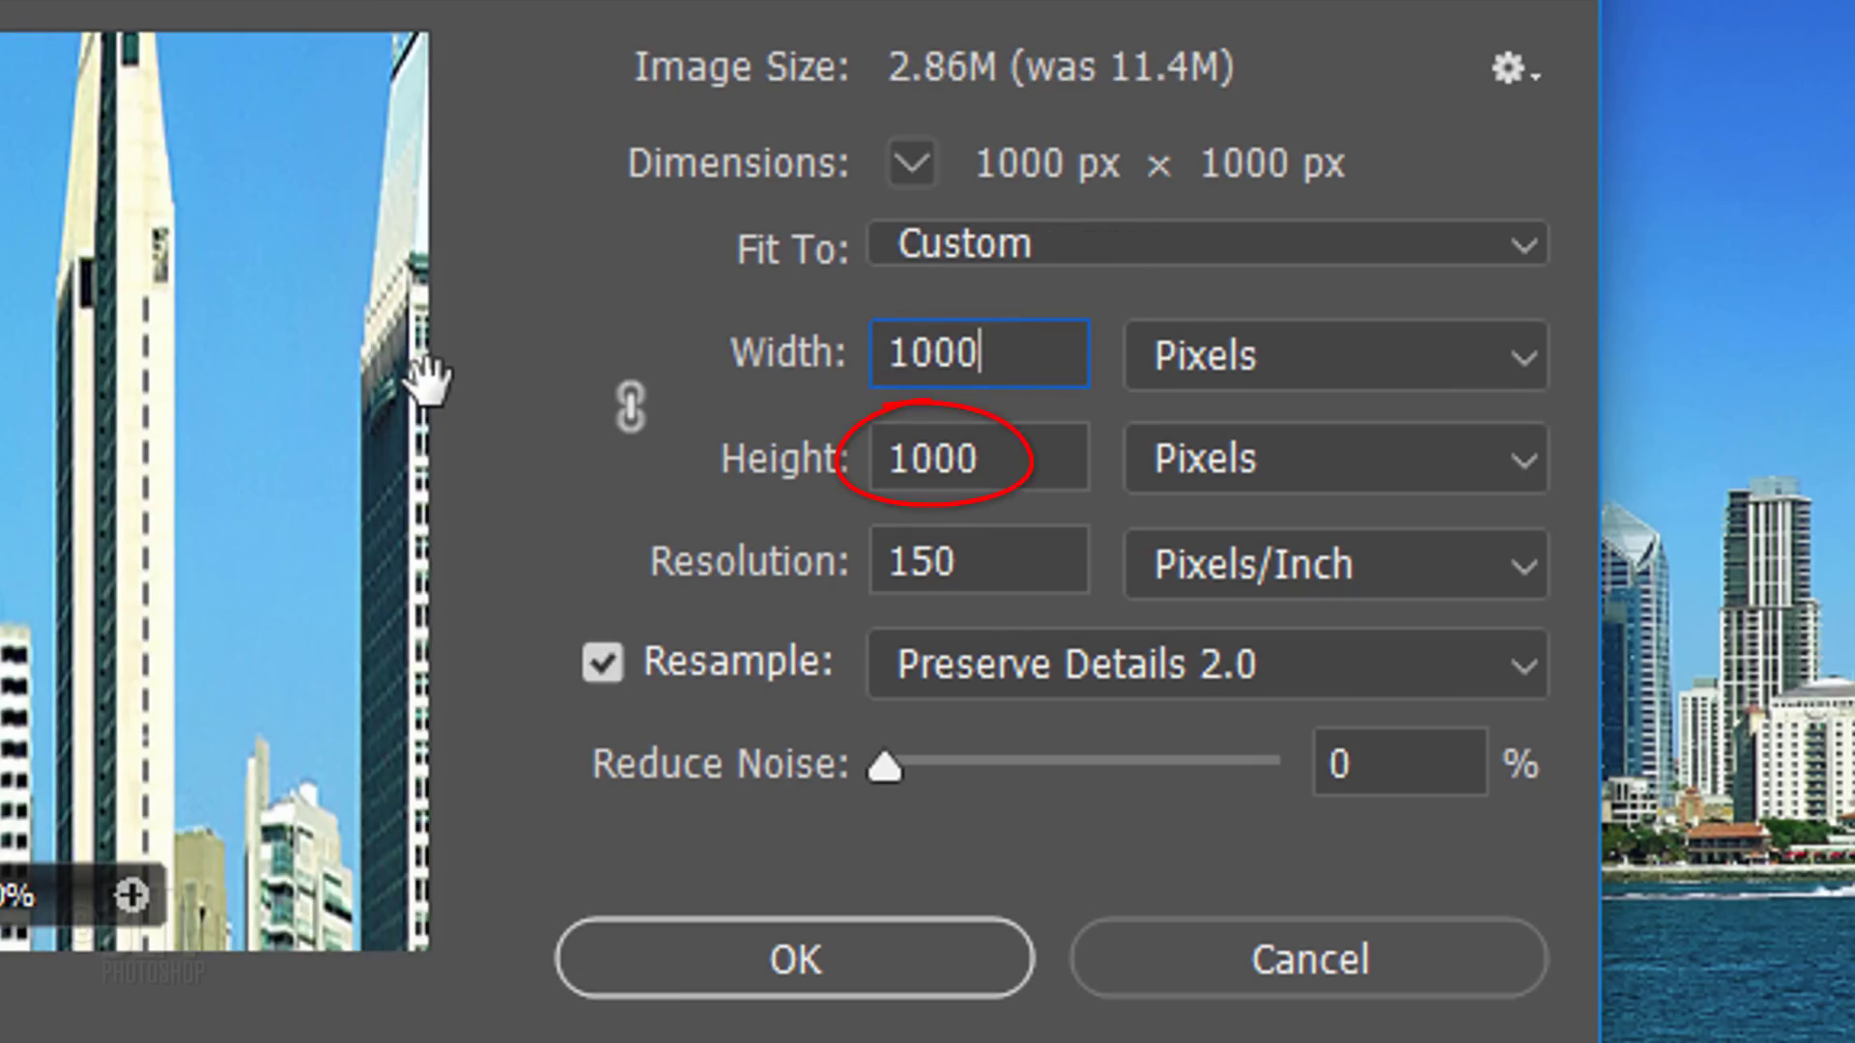
{"action": "left_click", "coordinate": [804, 955]}
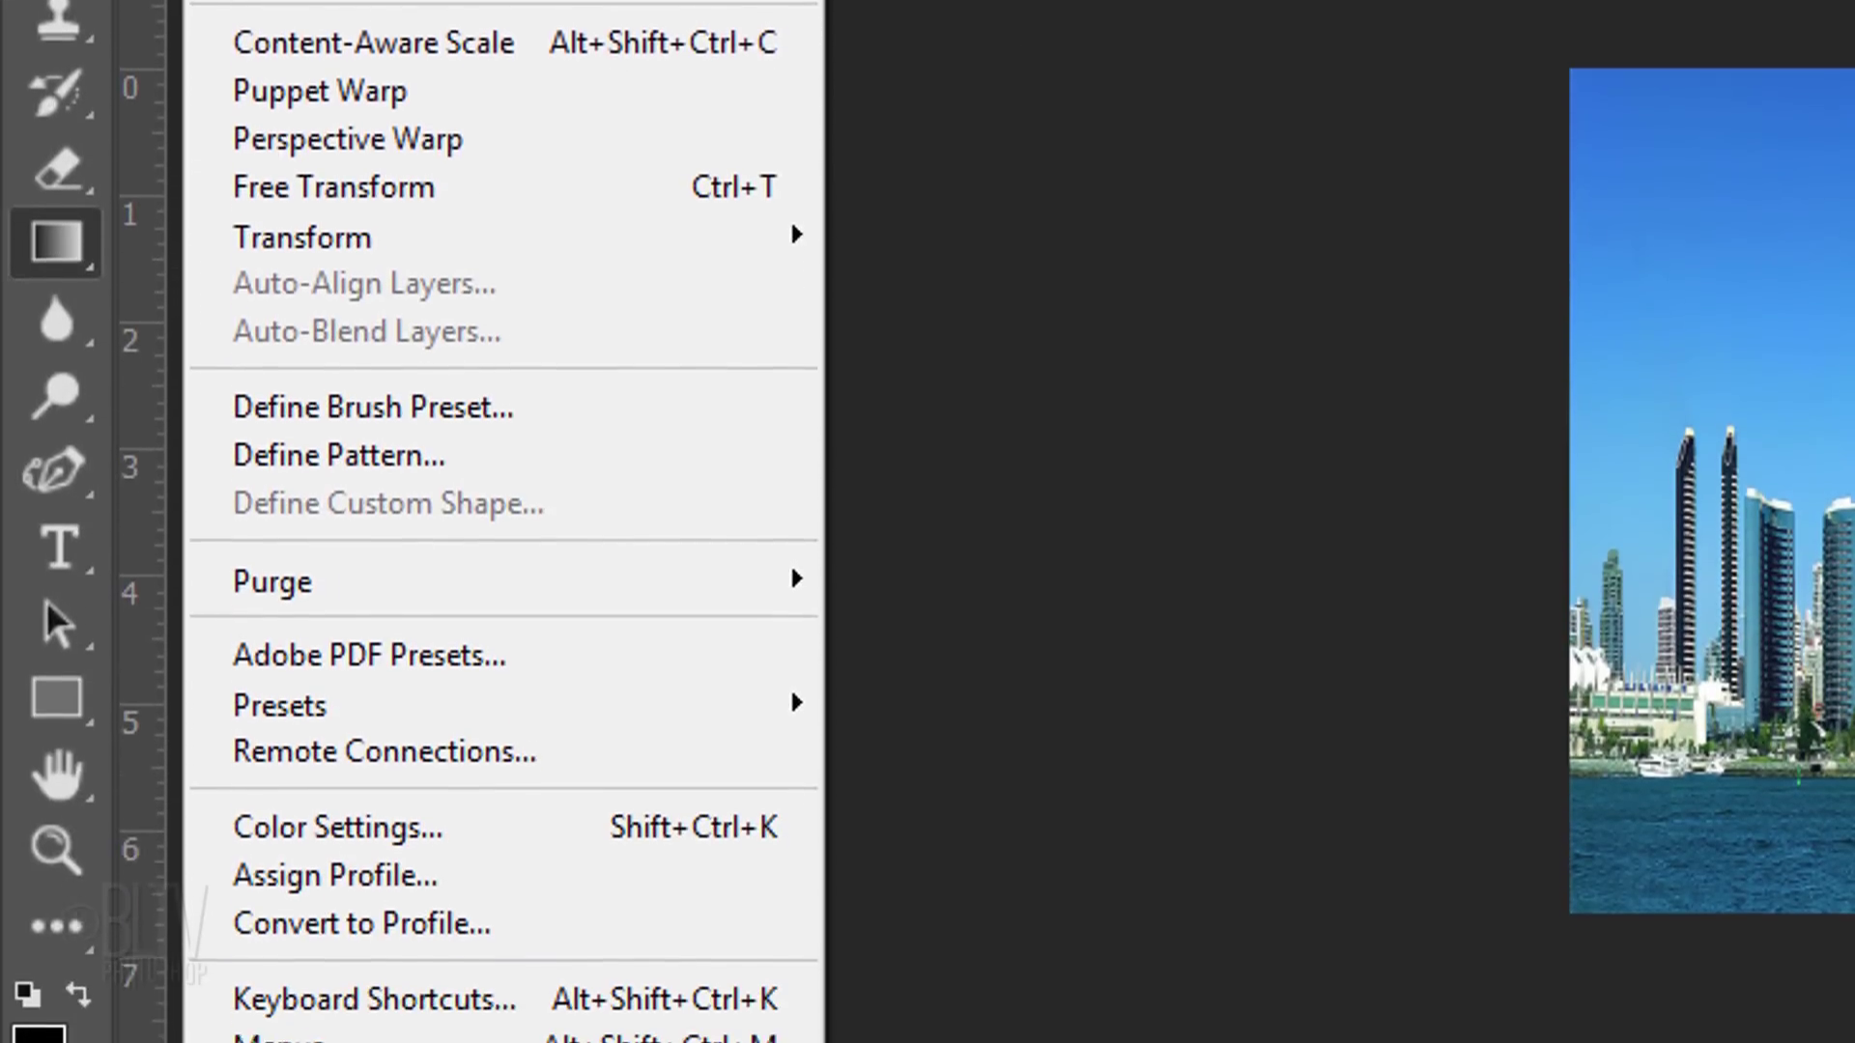
- Flip the square image vertically and apply Polar Coordinates with Rectangular to Polar
{"action": "mouse_move", "coordinate": [349, 476]}
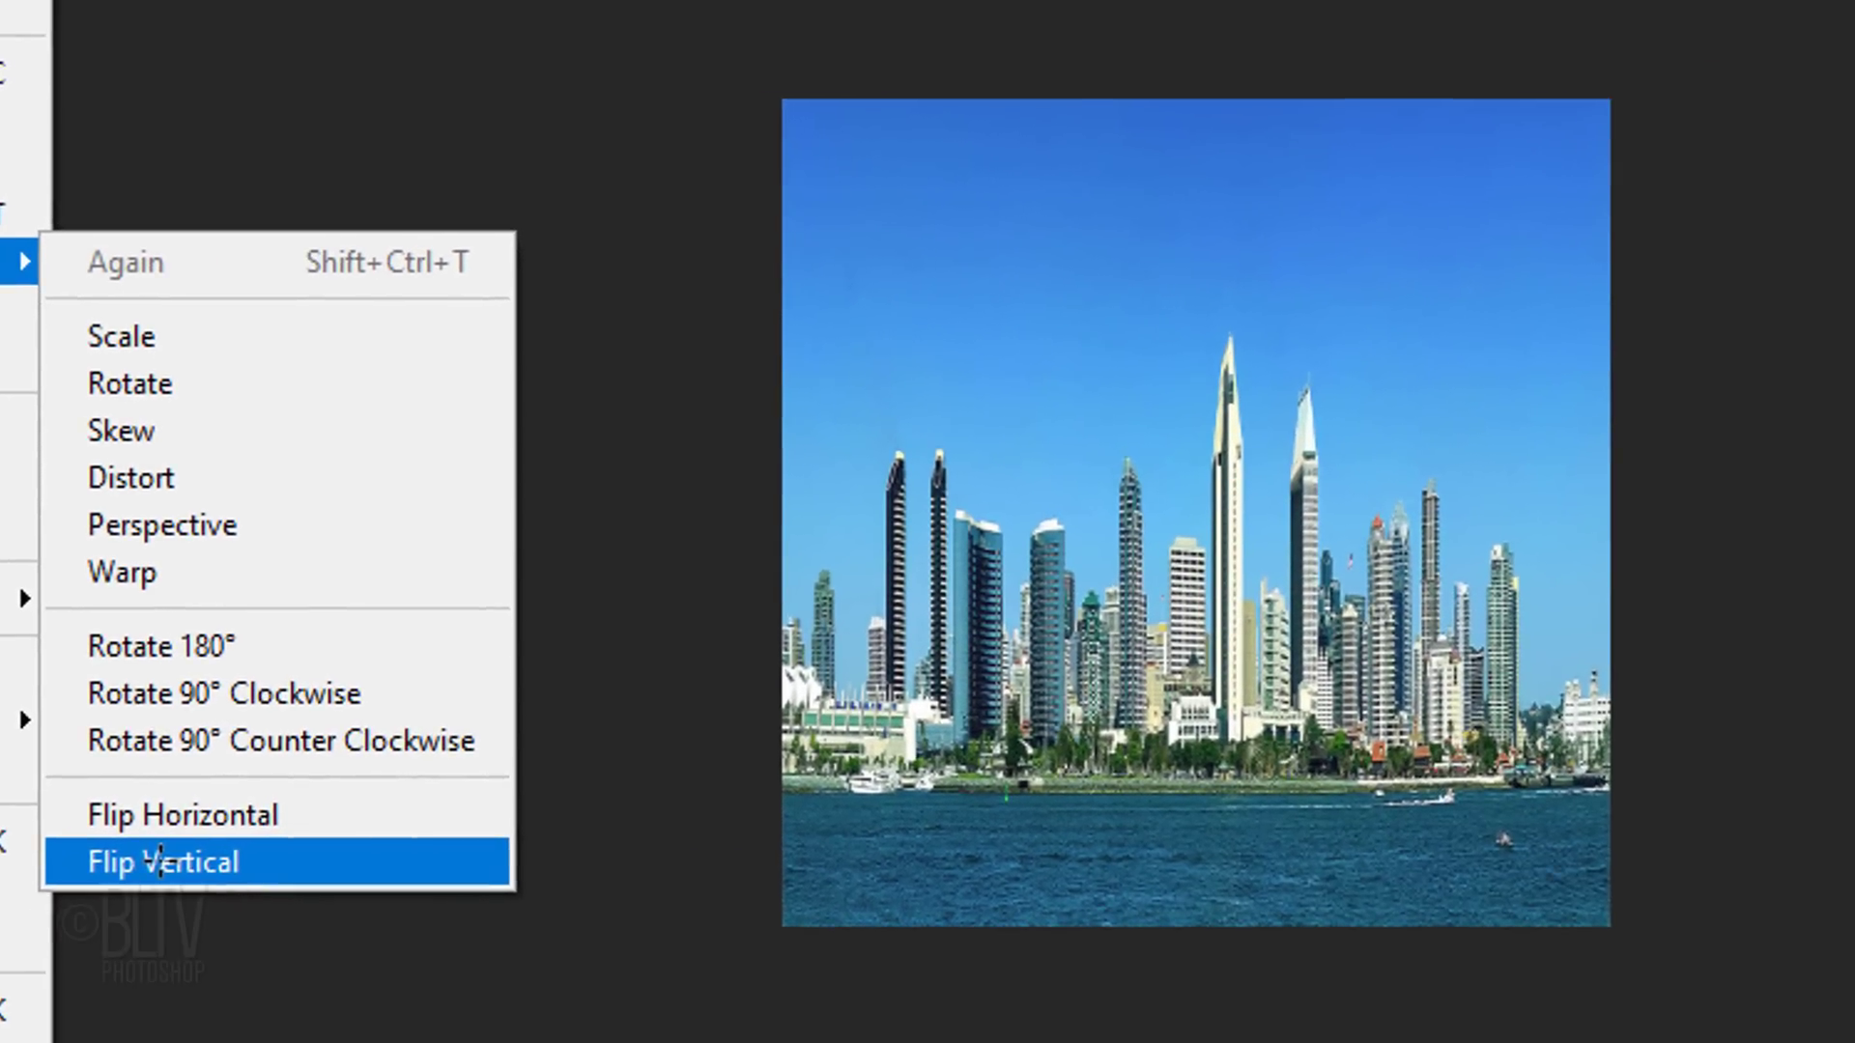
{"action": "left_click", "coordinate": [159, 860]}
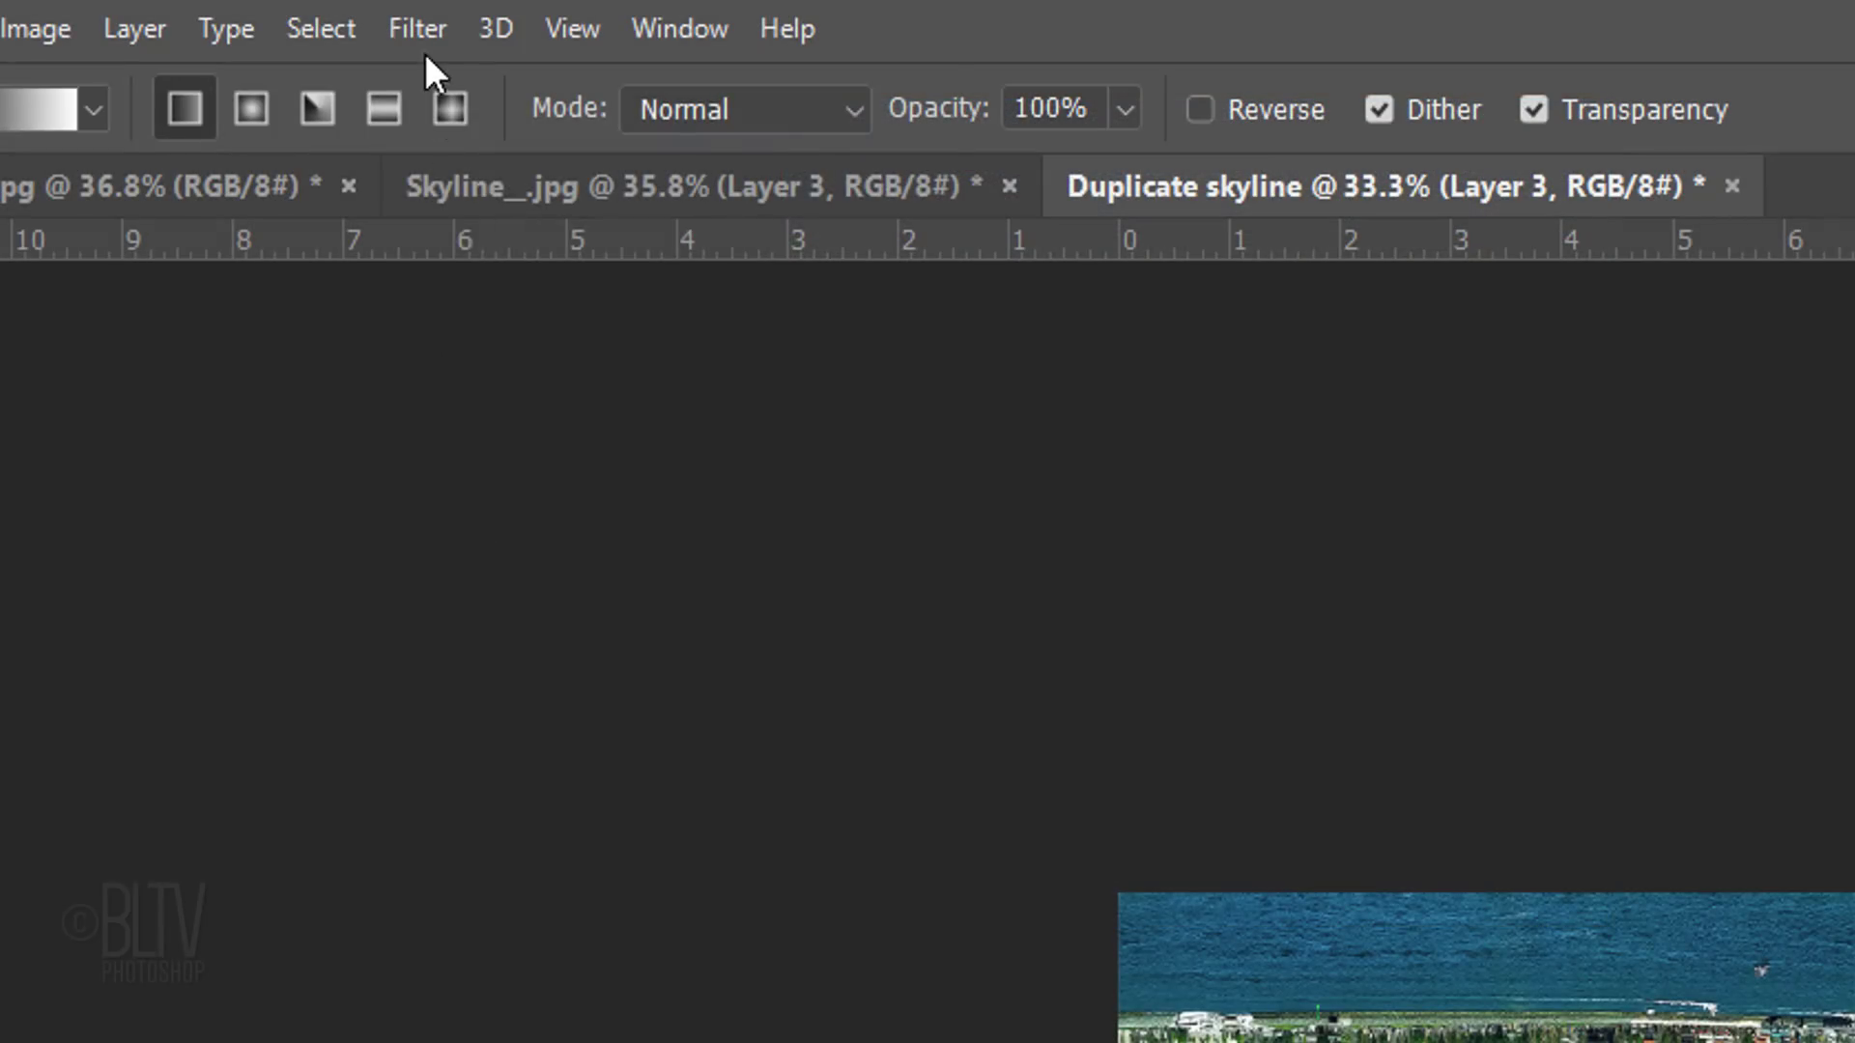
{"action": "left_click", "coordinate": [415, 37]}
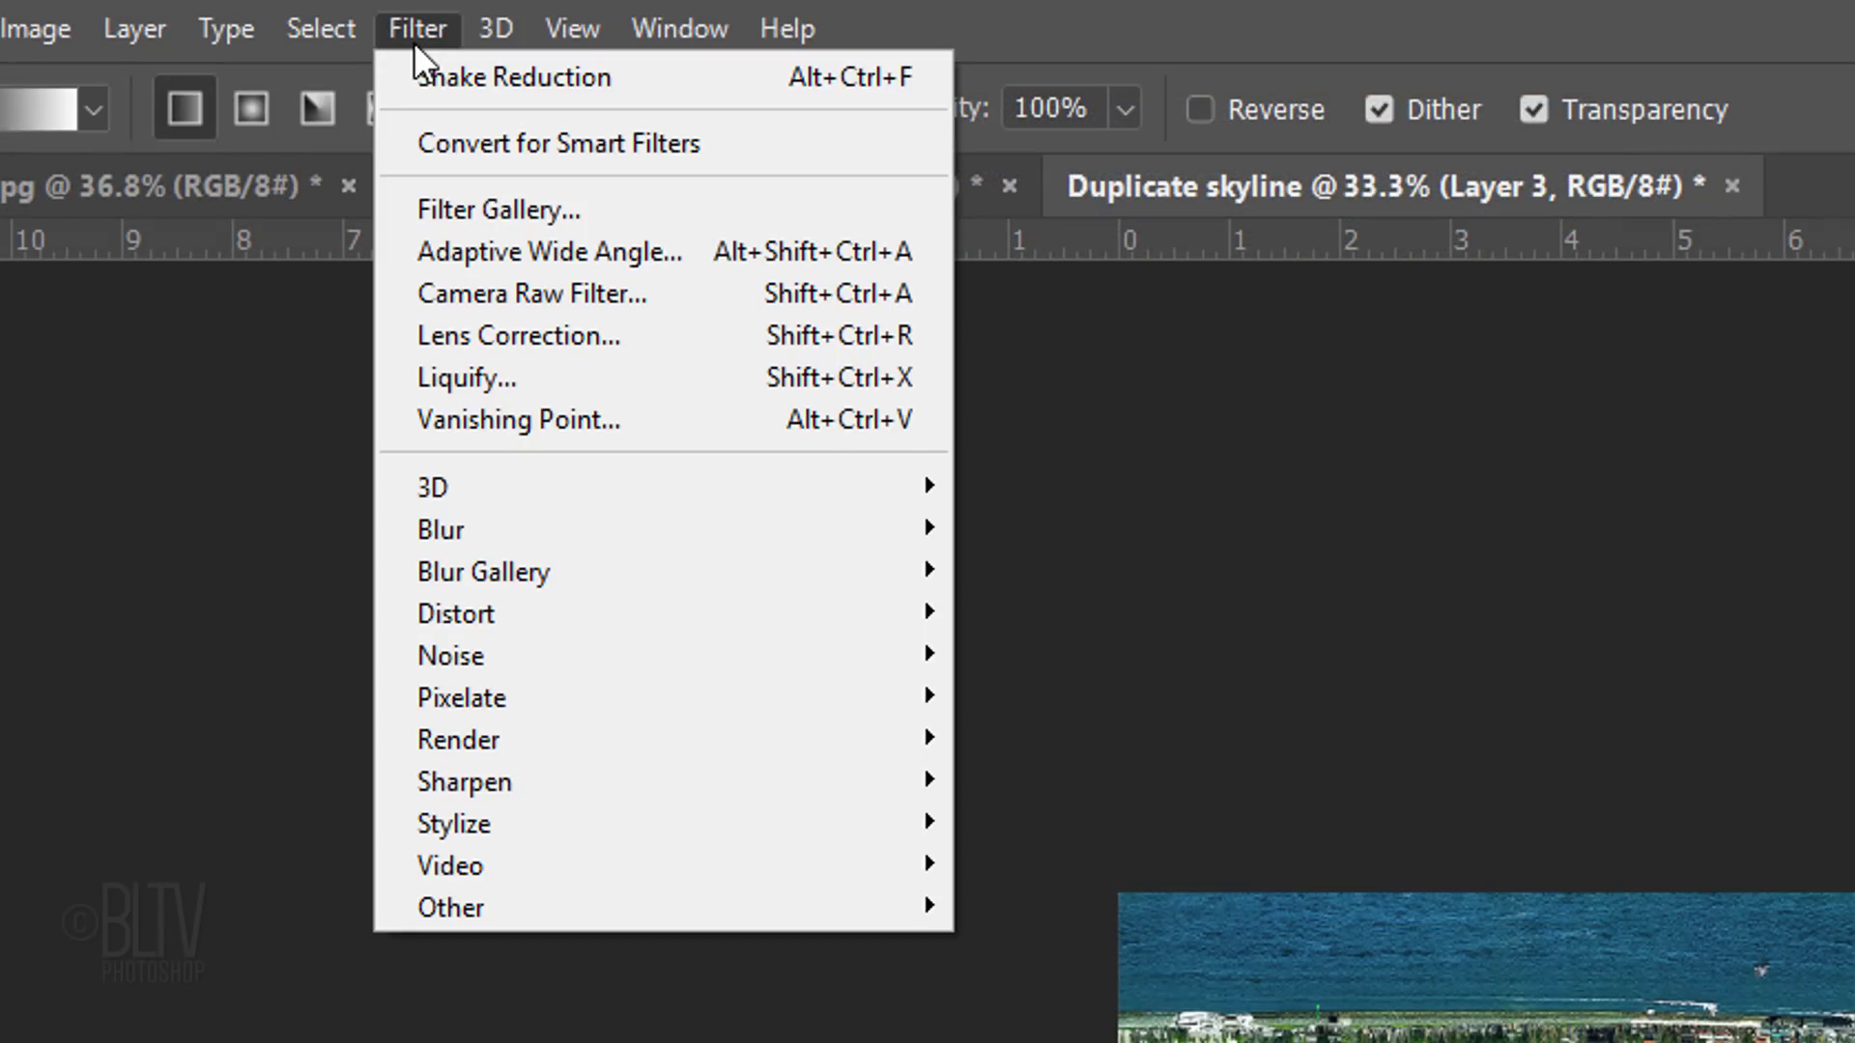
{"action": "mouse_move", "coordinate": [421, 615]}
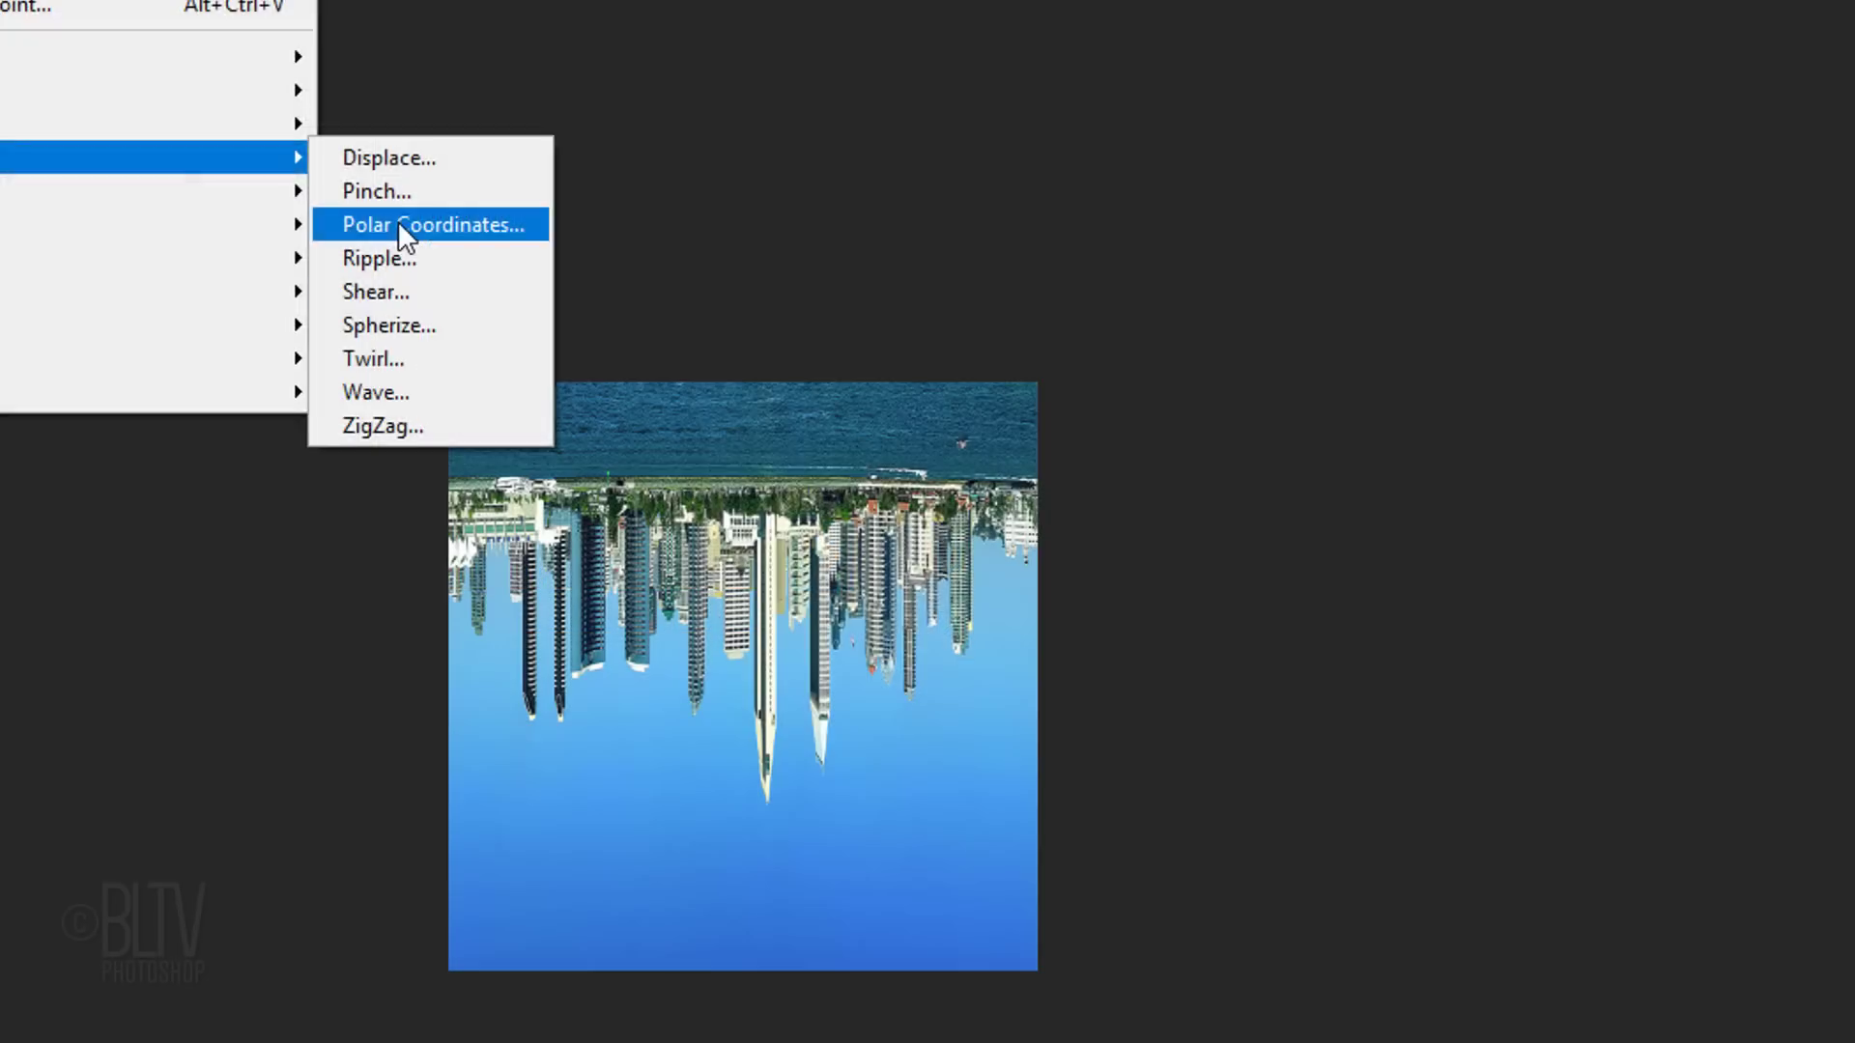
{"action": "left_click", "coordinate": [1062, 697]}
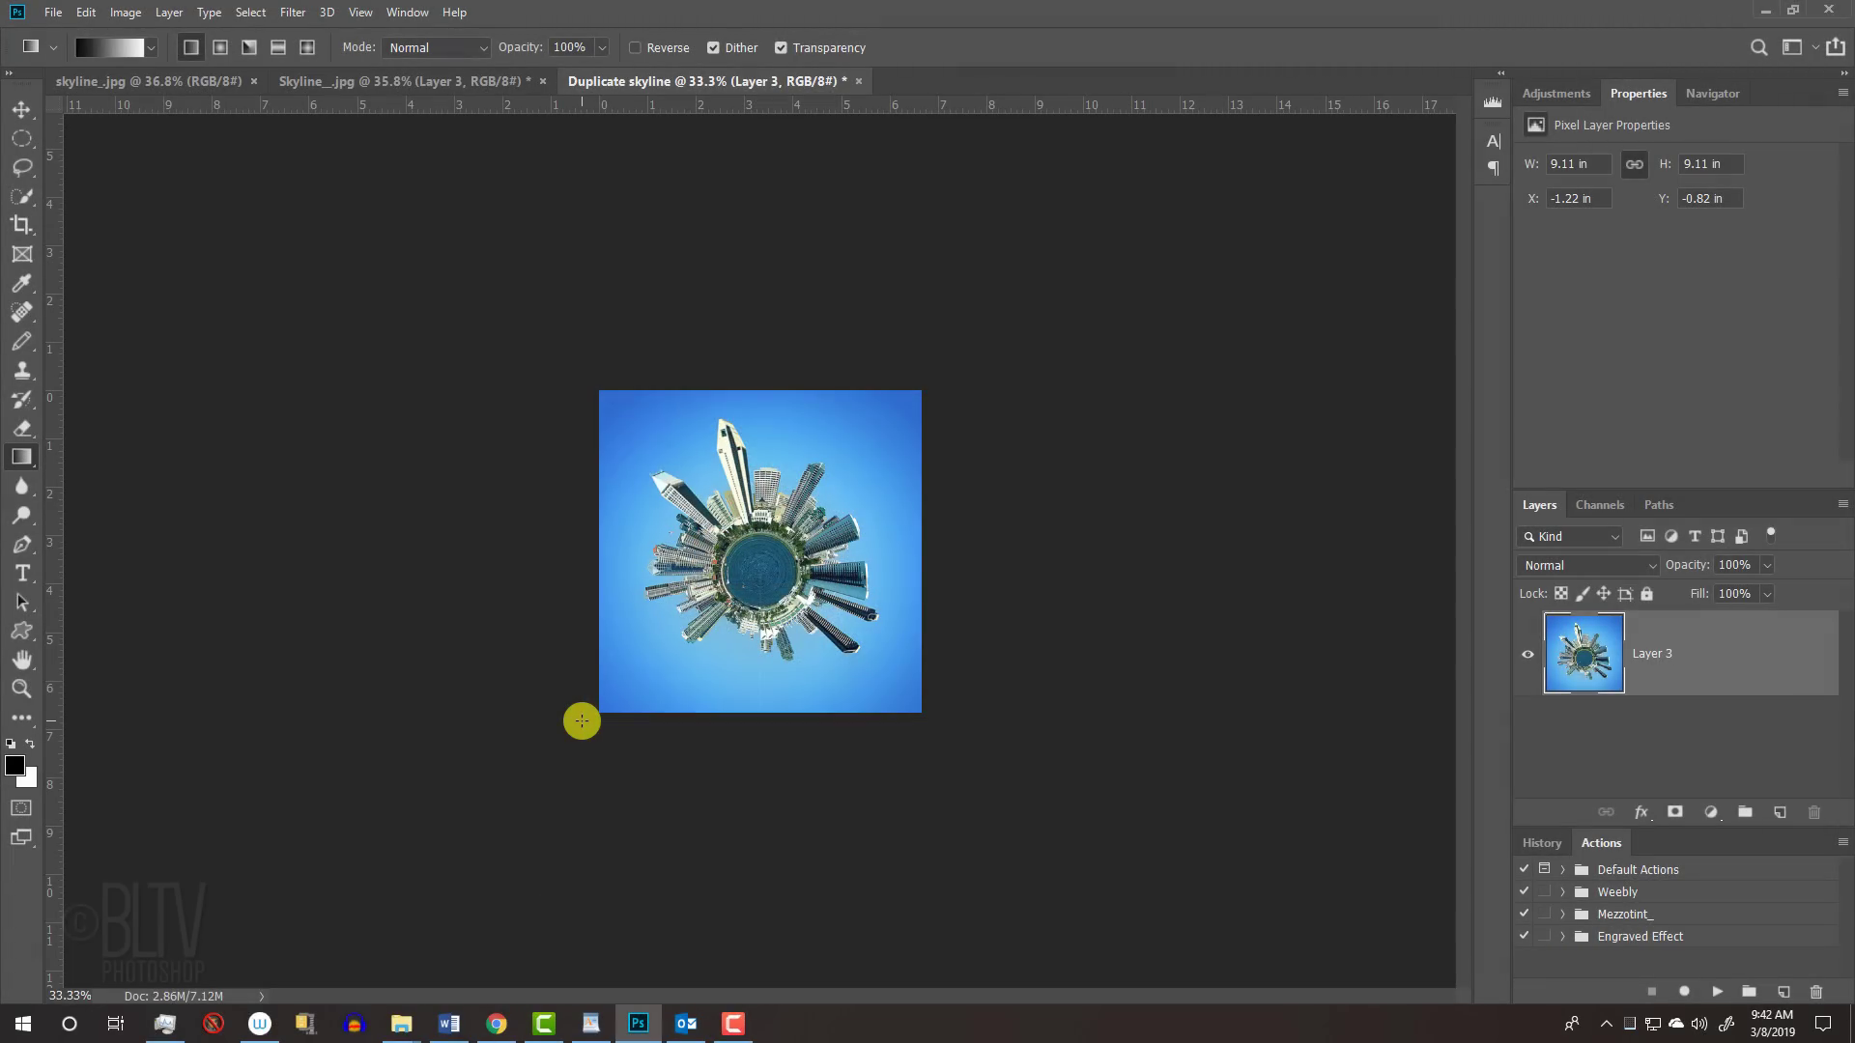
{"action": "key", "text": "ctrl+0"}
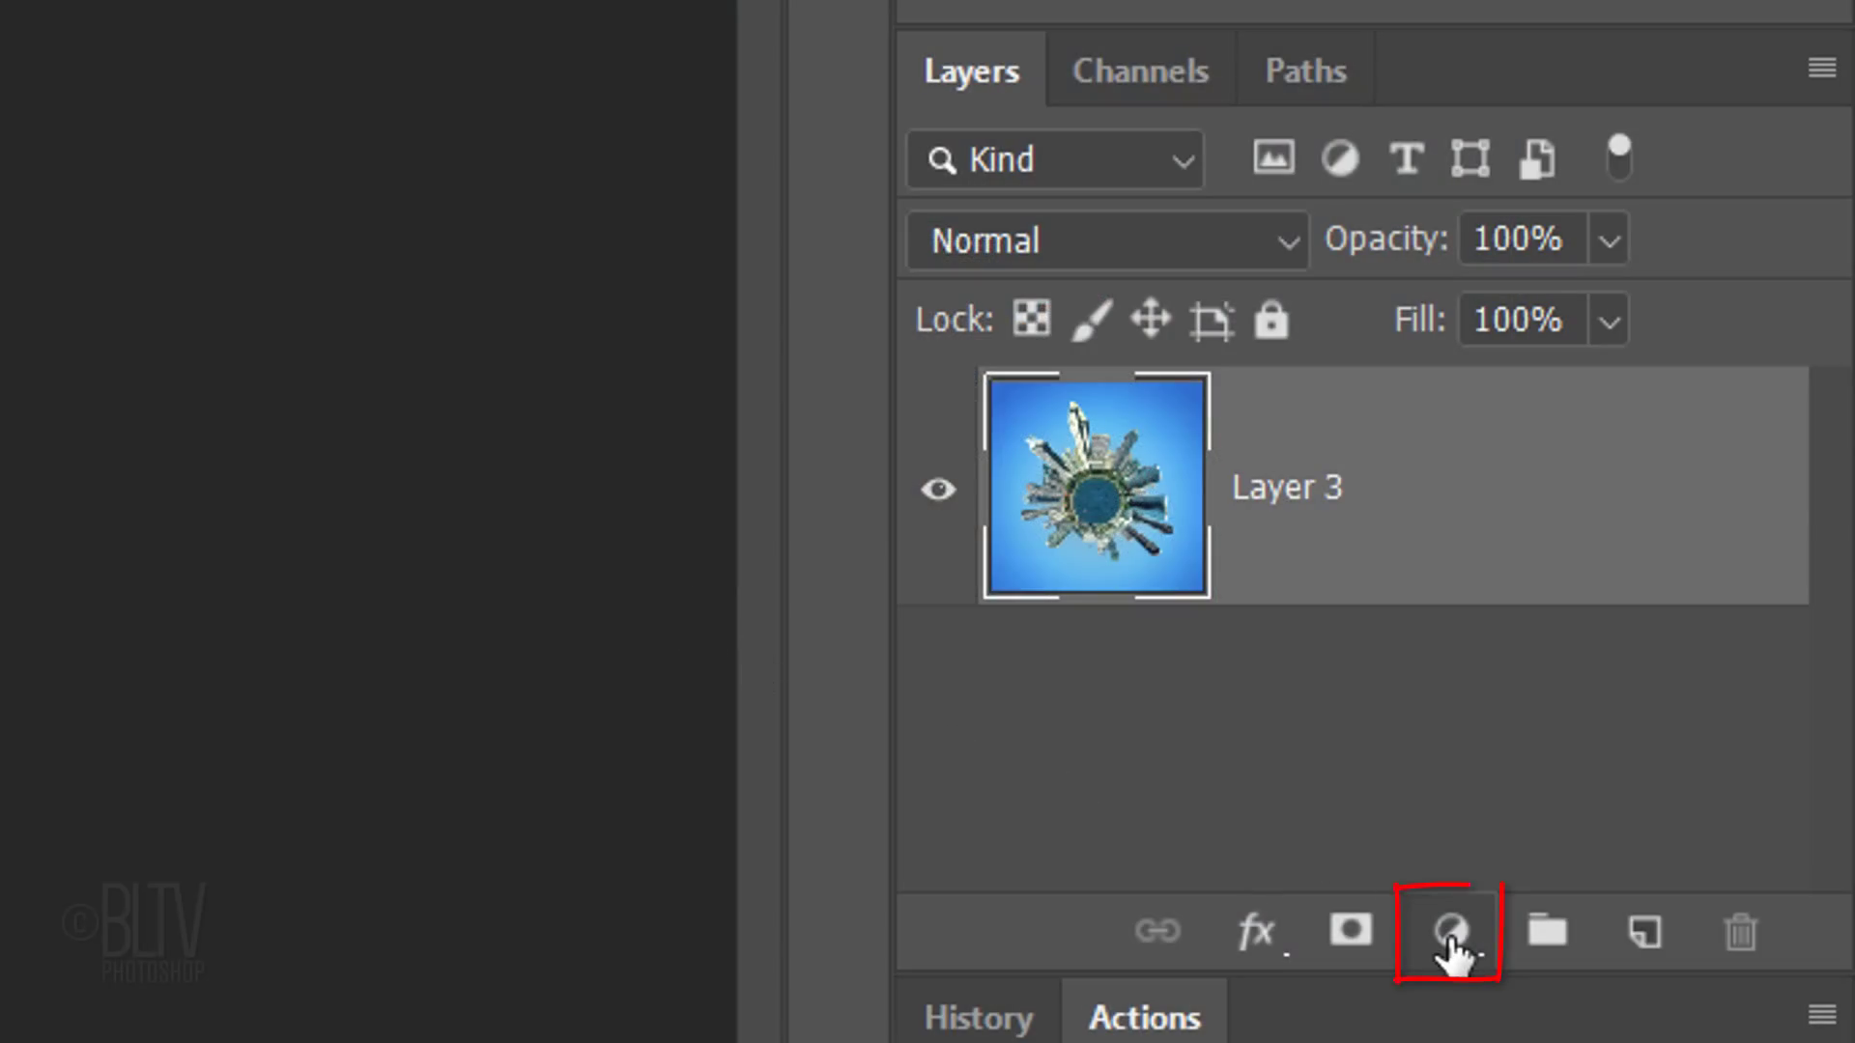
- Add a Selective Color adjustment layer above the tiny planet and bring up its Colors range list
{"action": "left_click", "coordinate": [1449, 935]}
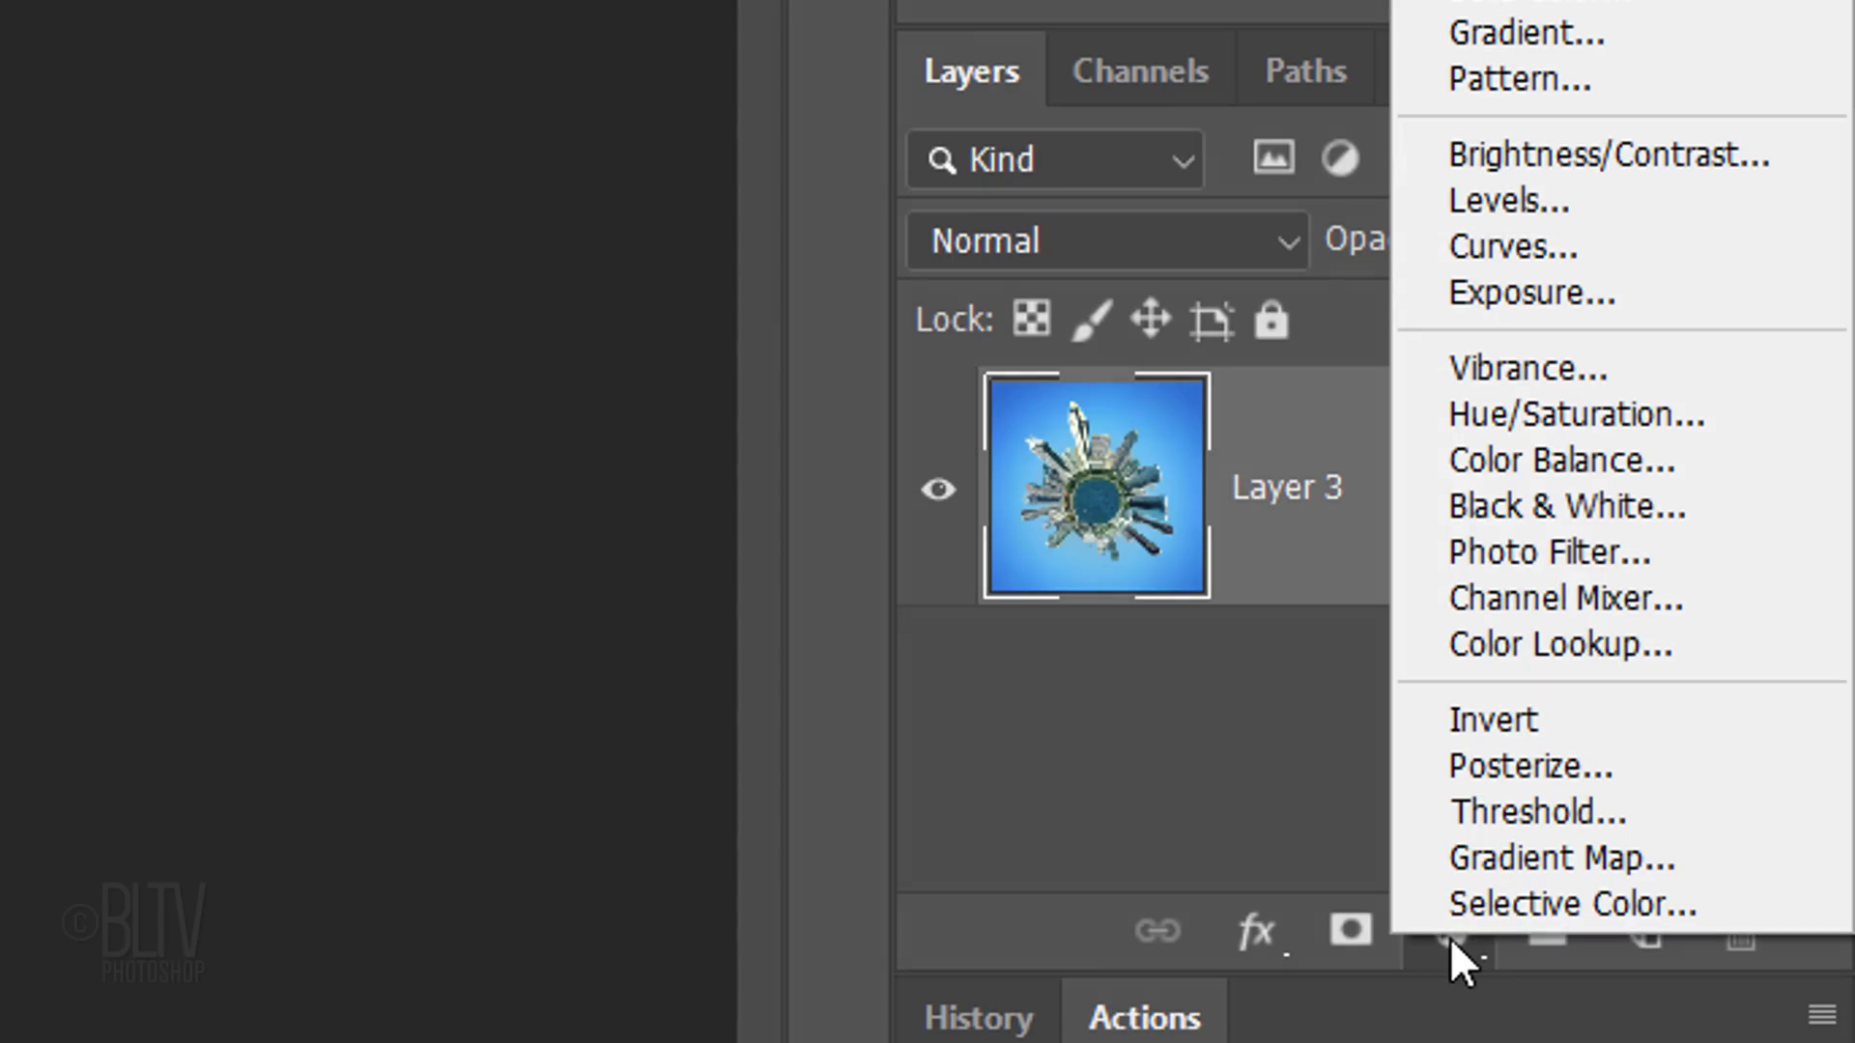
{"action": "left_click", "coordinate": [1488, 900]}
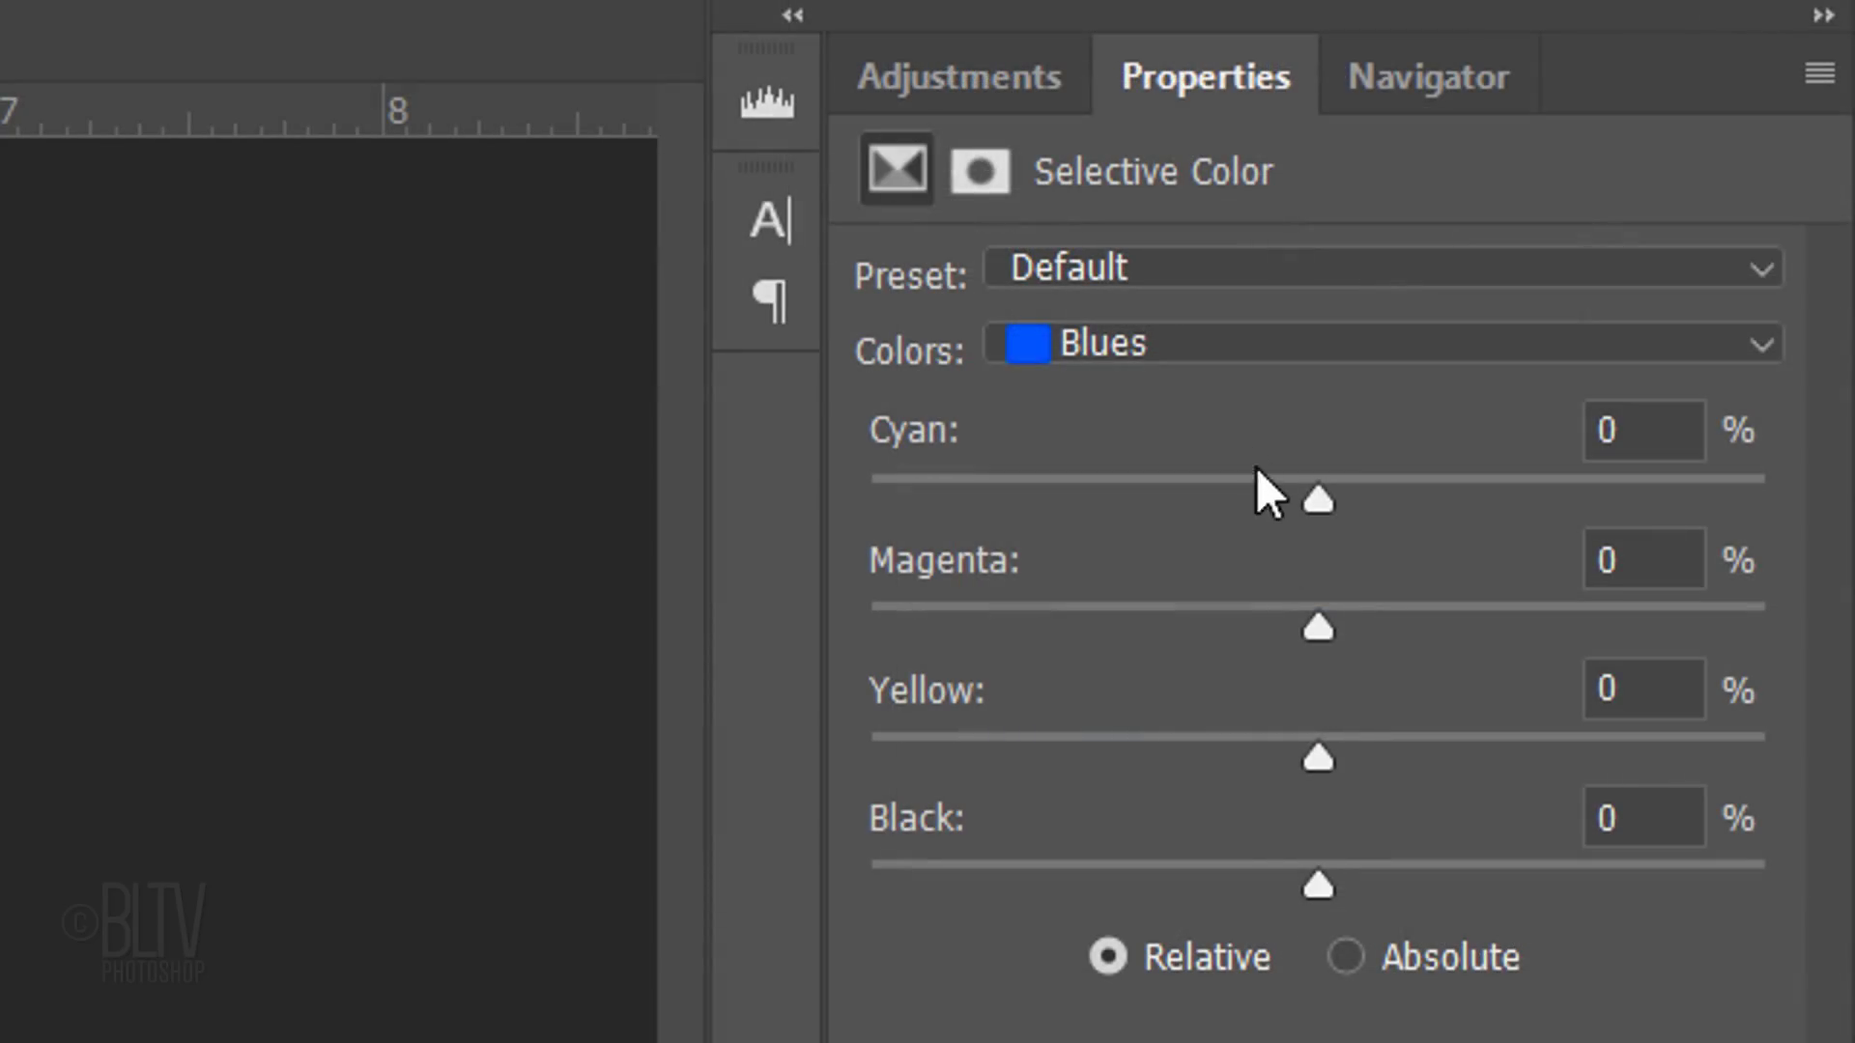
{"action": "left_click", "coordinate": [1221, 342]}
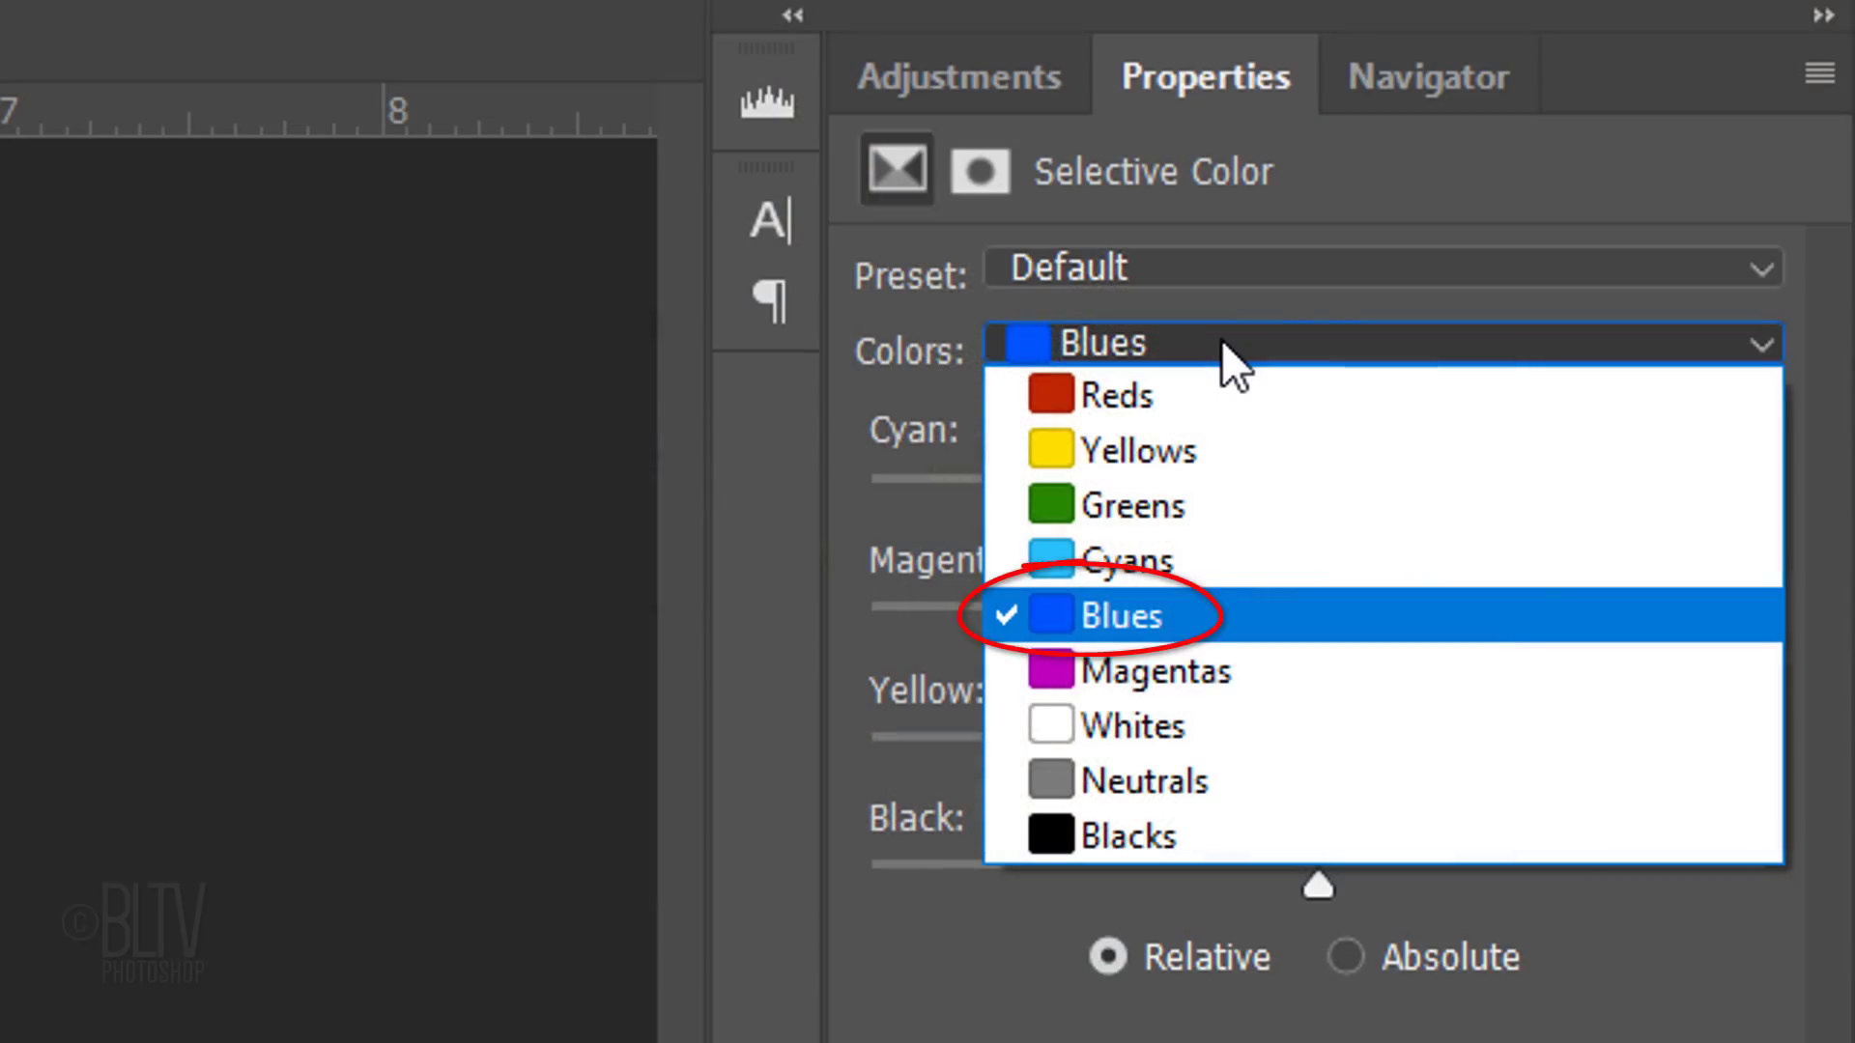
- Keep Blues as the colour range and raise its Black to +100%
{"action": "left_click", "coordinate": [1223, 344]}
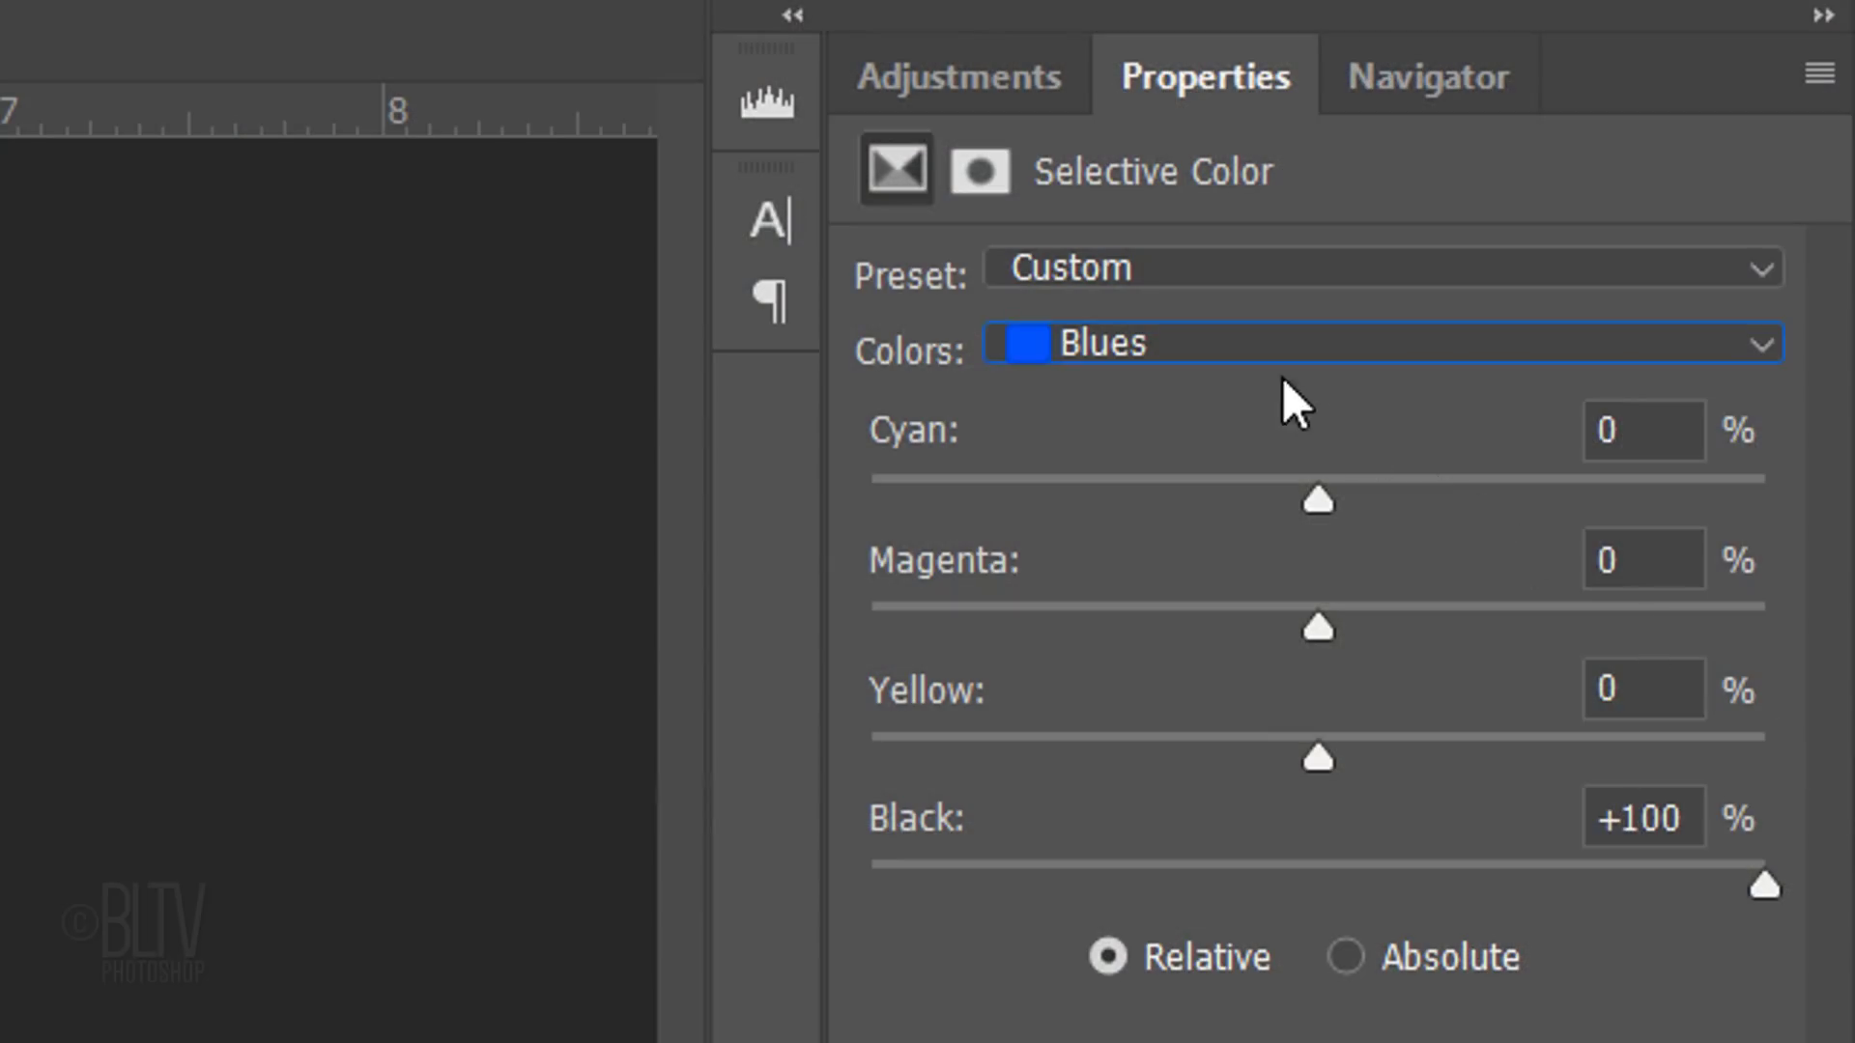
- Set Greens Black to -100%, then switch the colour range to Reds for a +100% Black
{"action": "left_click", "coordinate": [1207, 346]}
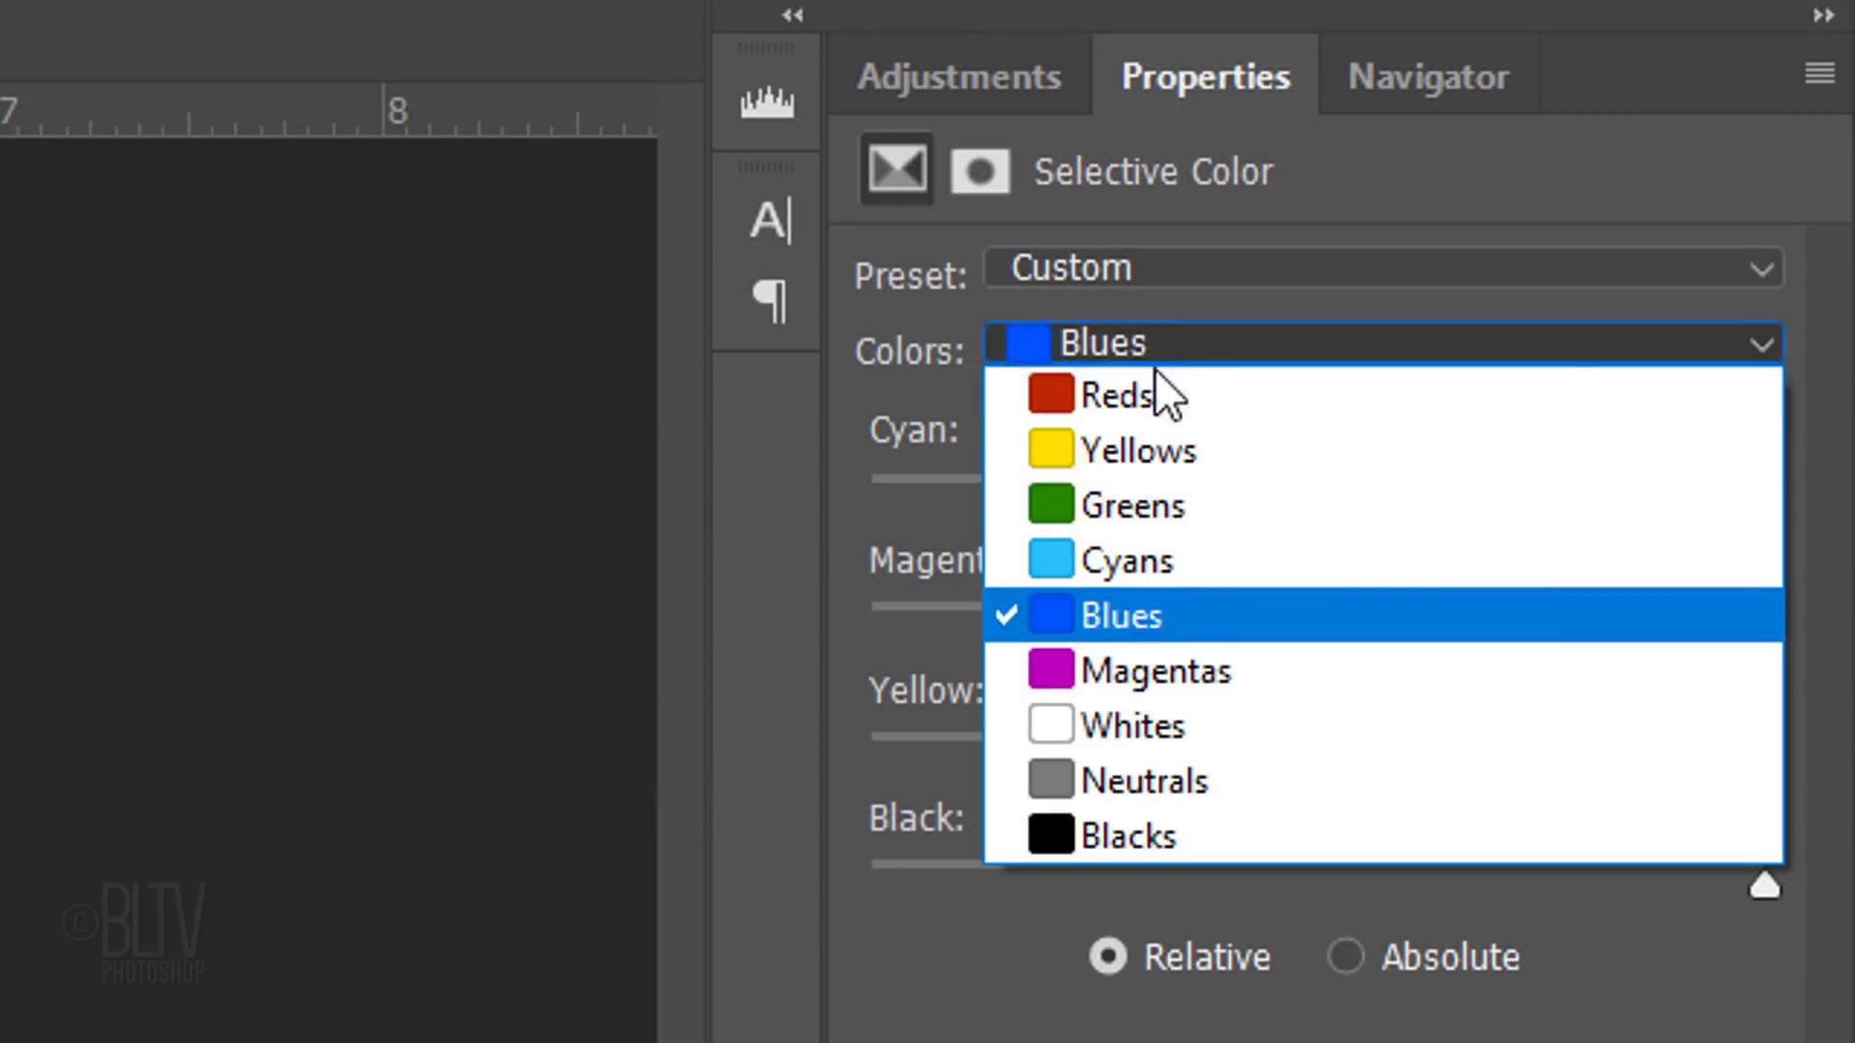
{"action": "left_click", "coordinate": [1117, 504]}
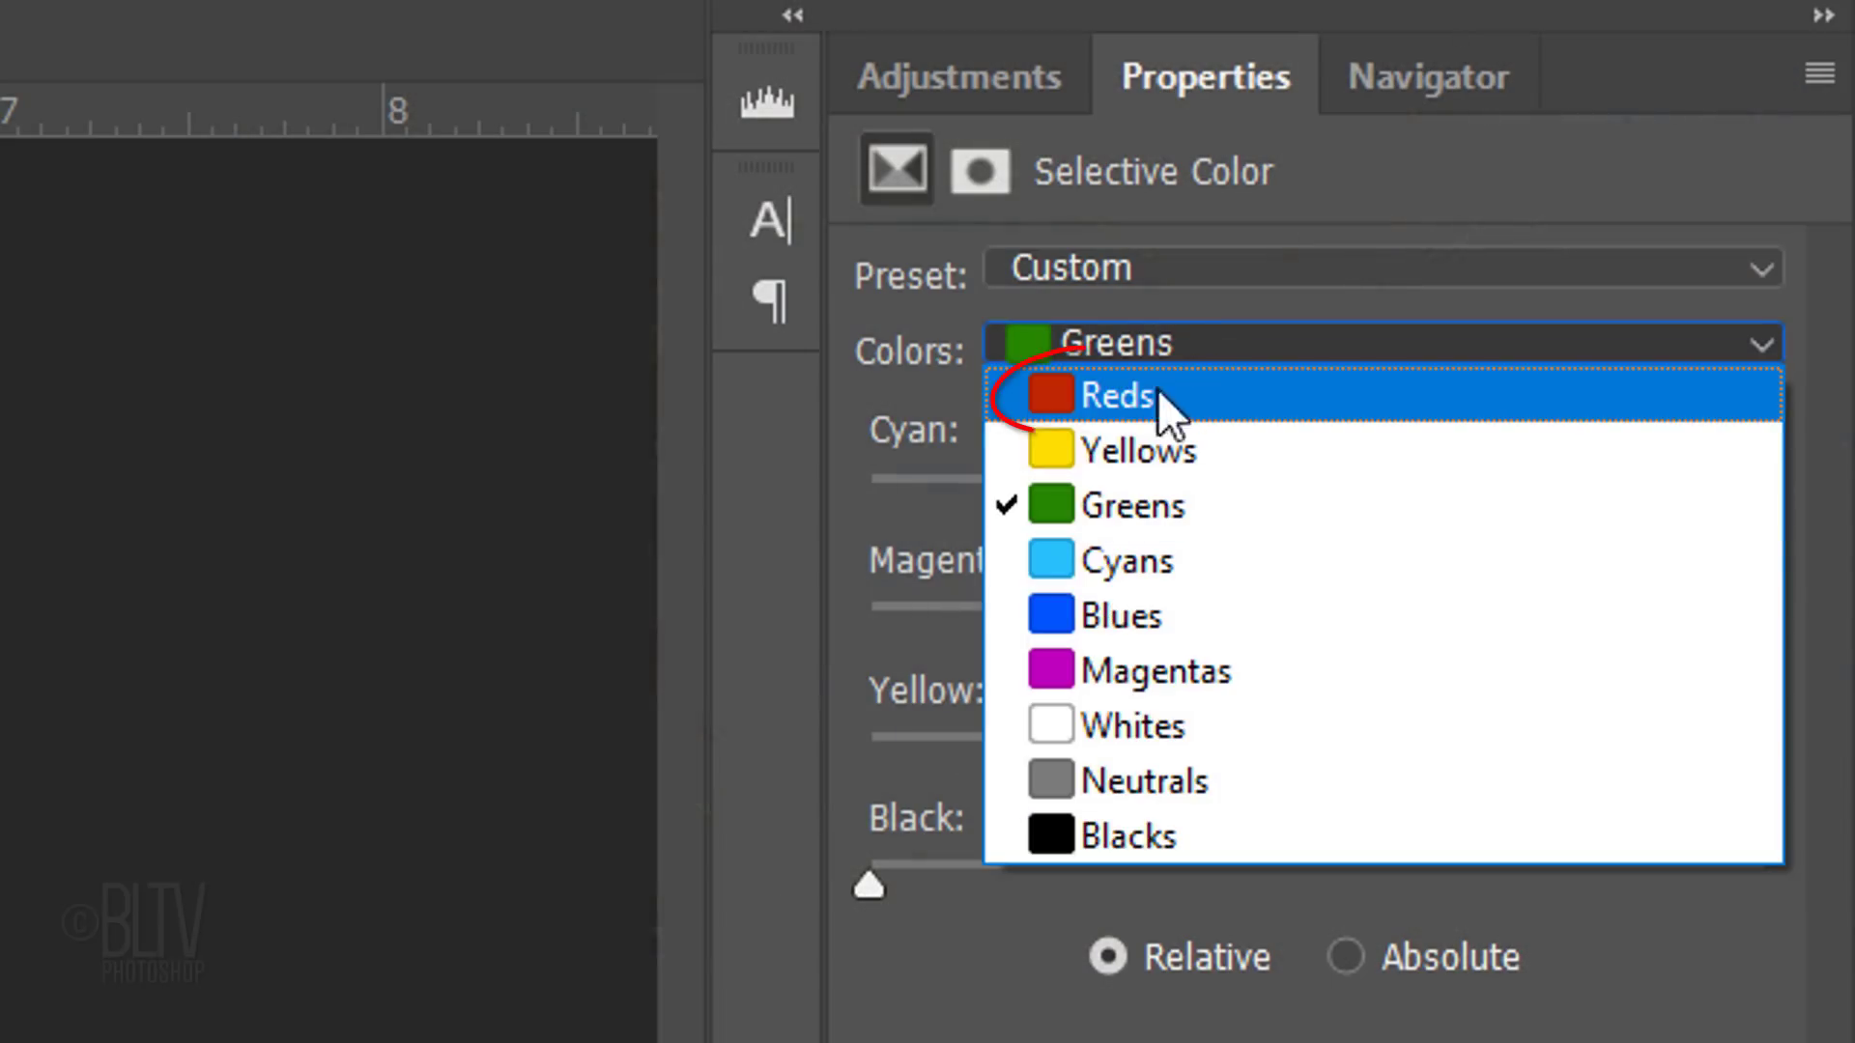
{"action": "left_click", "coordinate": [1138, 398]}
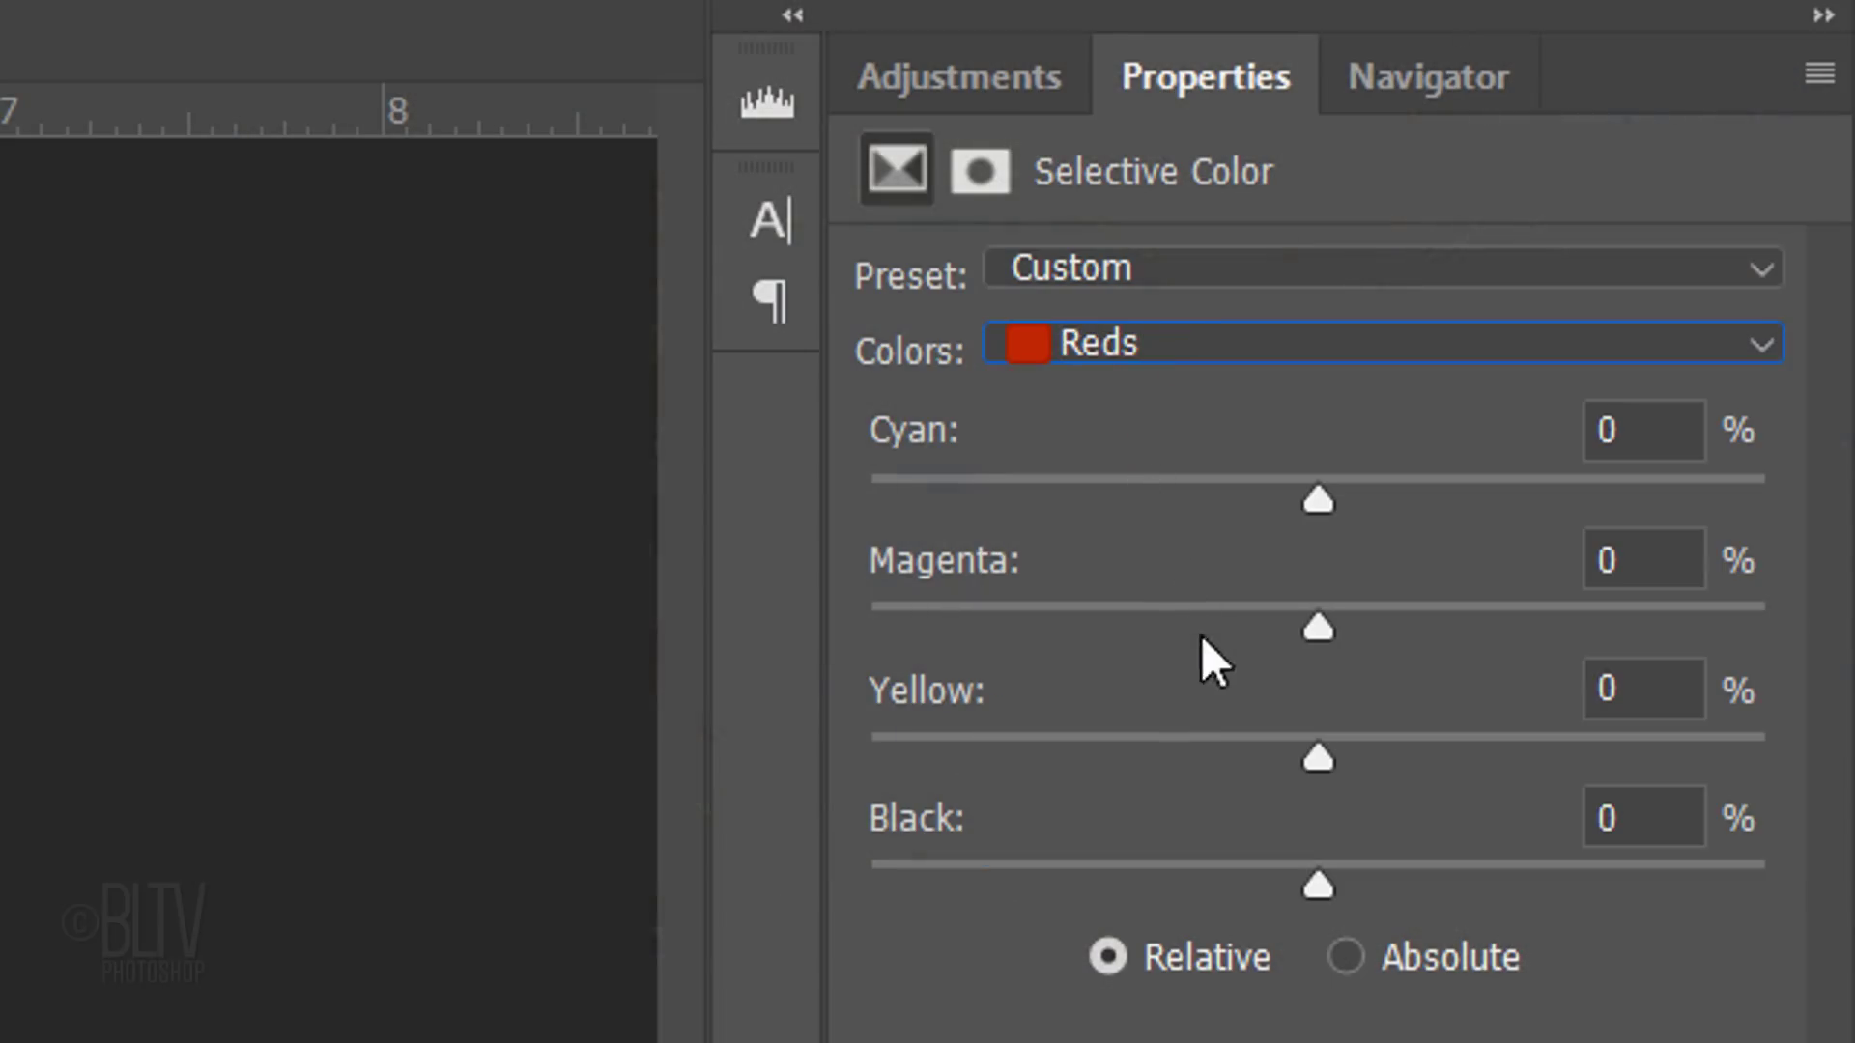